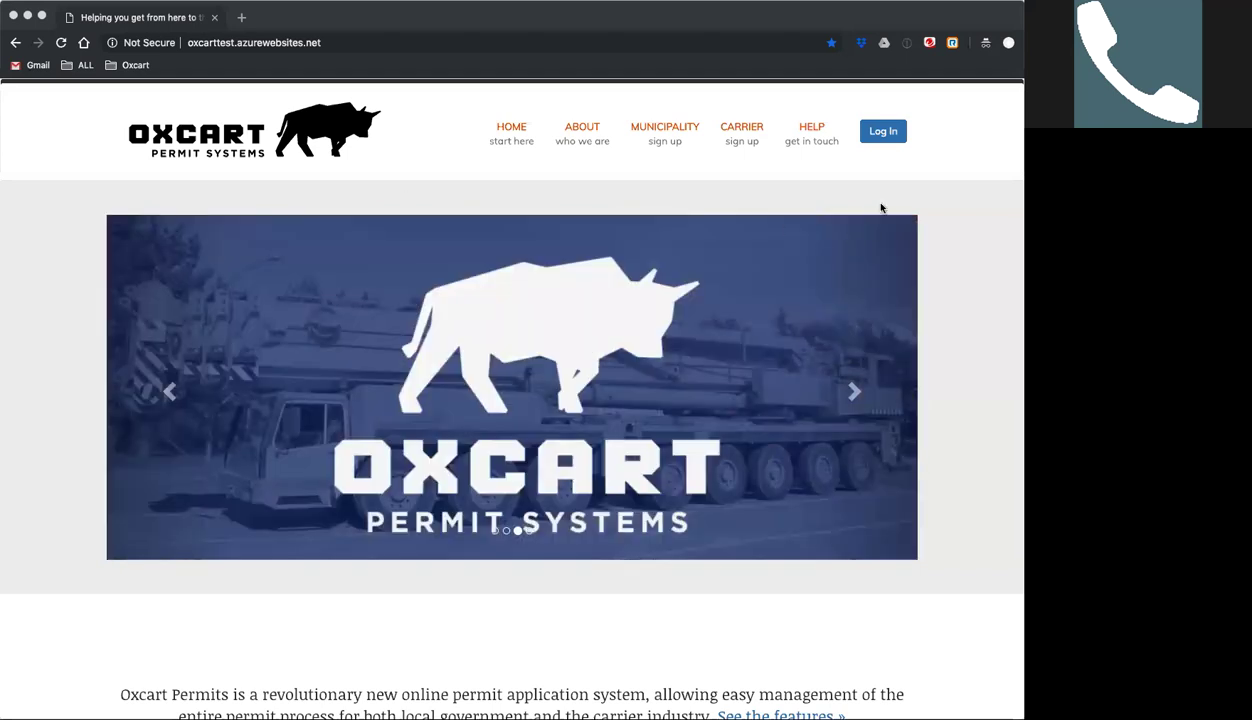
Sign in to the county account with its email address and password.
{"action": "left_click", "coordinate": [879, 133]}
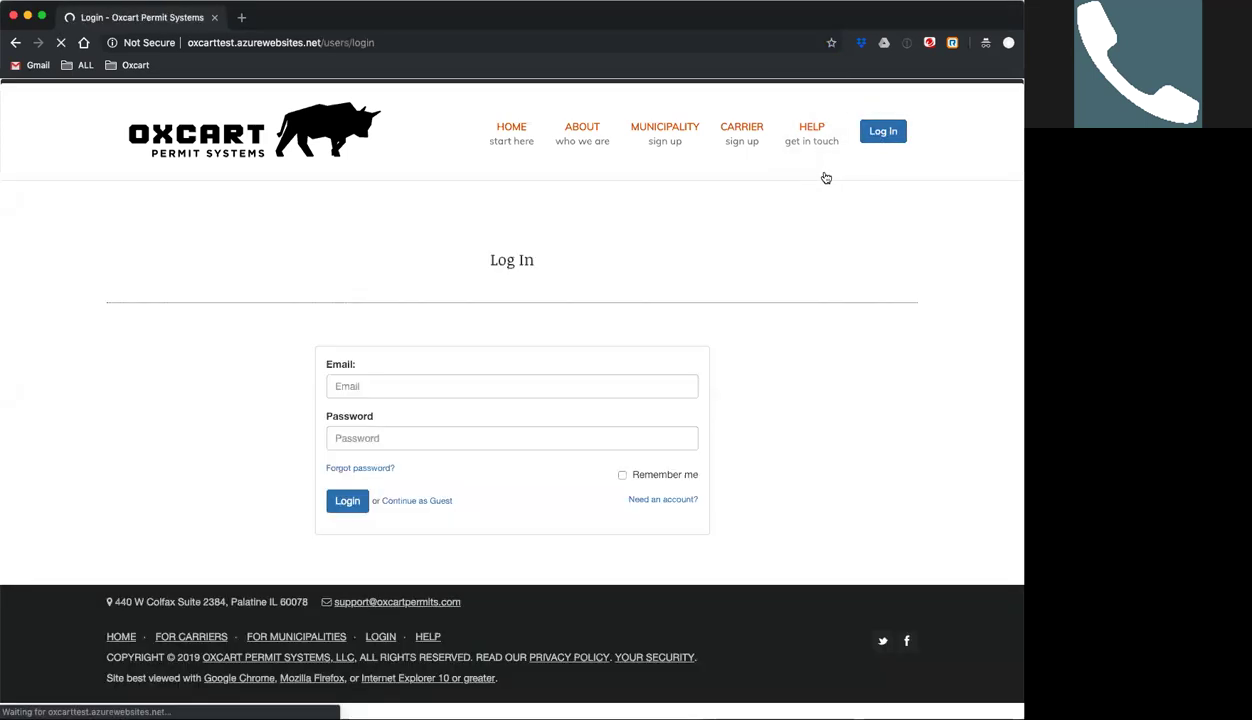
{"action": "left_click", "coordinate": [376, 390]}
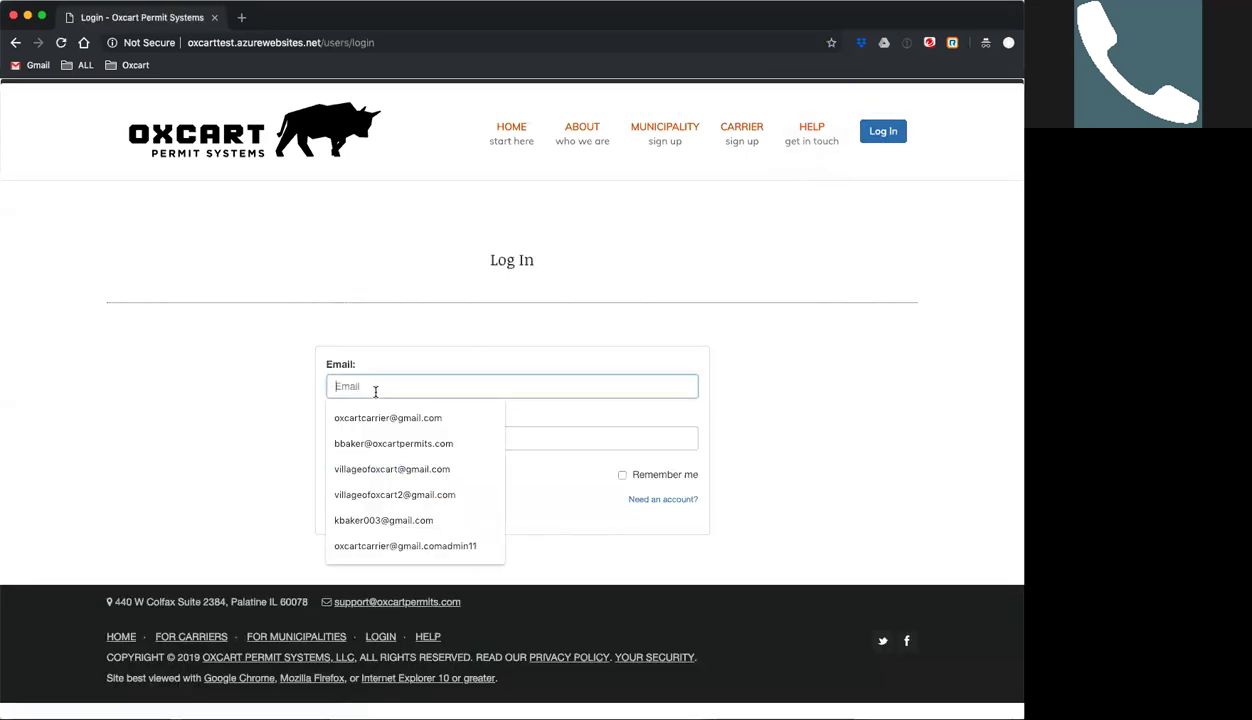
{"action": "key", "text": "Tab"}
{"action": "type", "text": "•••••"}
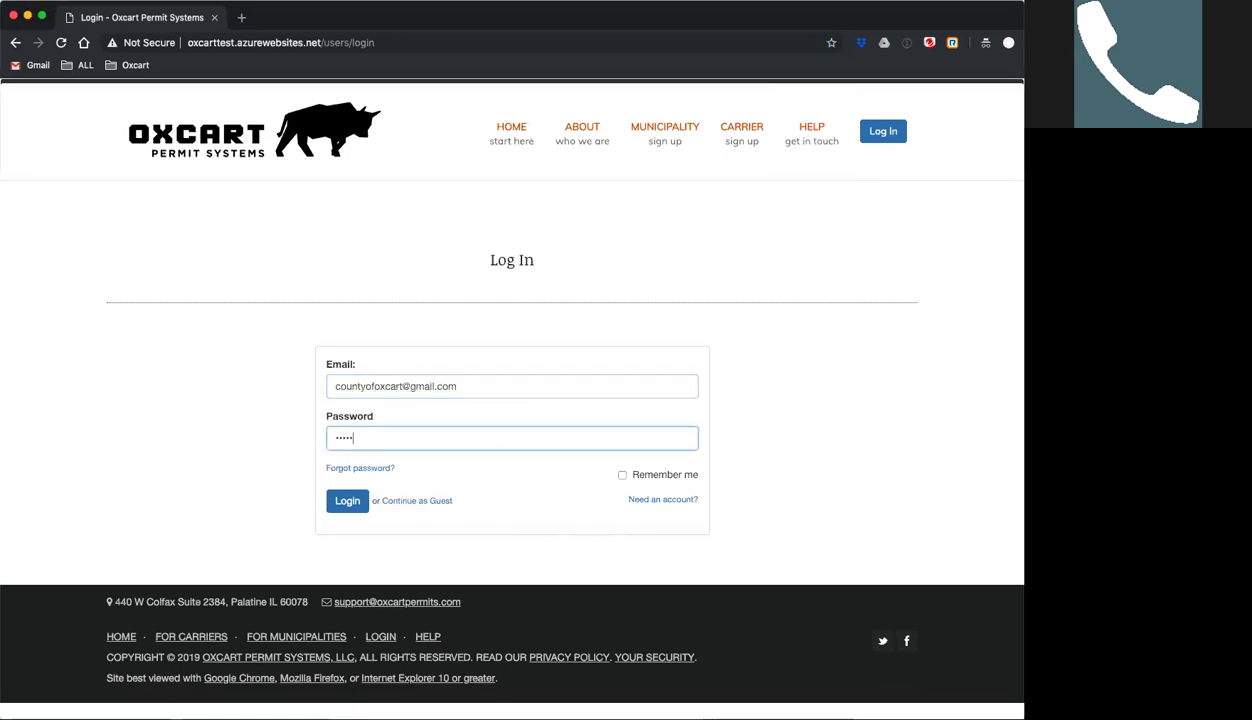
{"action": "key", "text": "Return"}
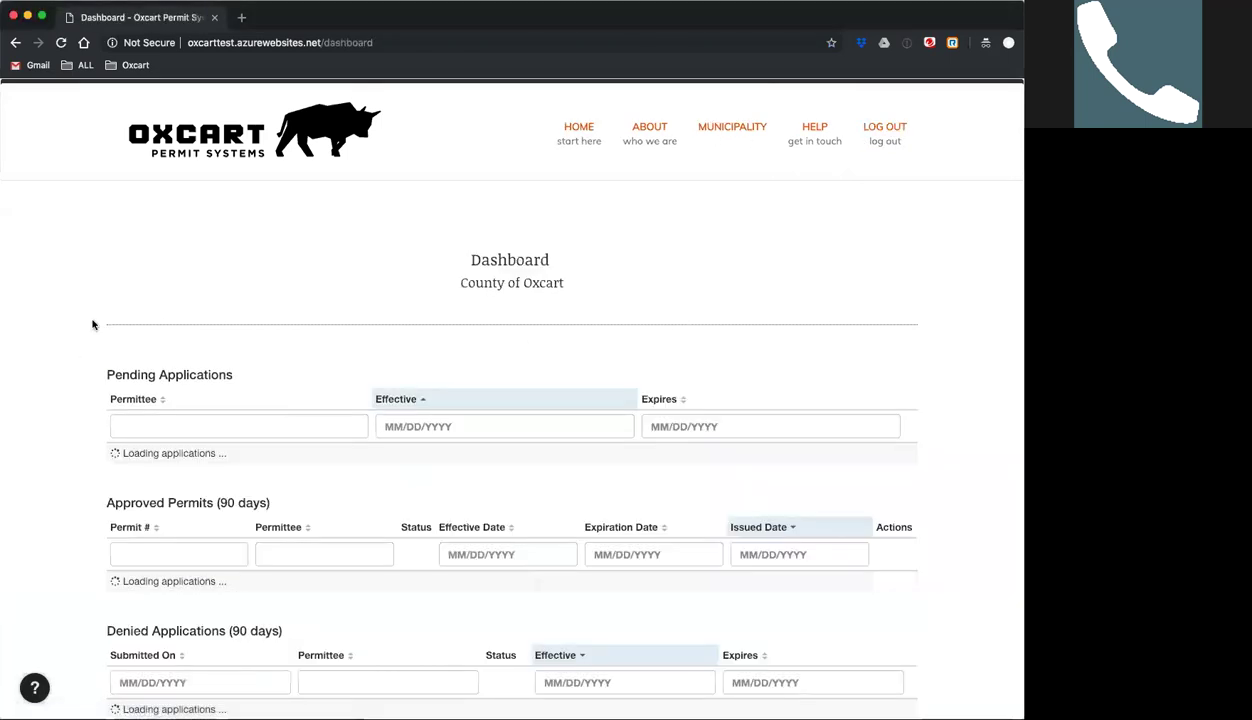
Scroll the dashboard down and back up while the banners and pending applications load.
{"action": "scroll", "coordinate": [80, 316], "scroll_direction": "down", "scroll_amount": 3}
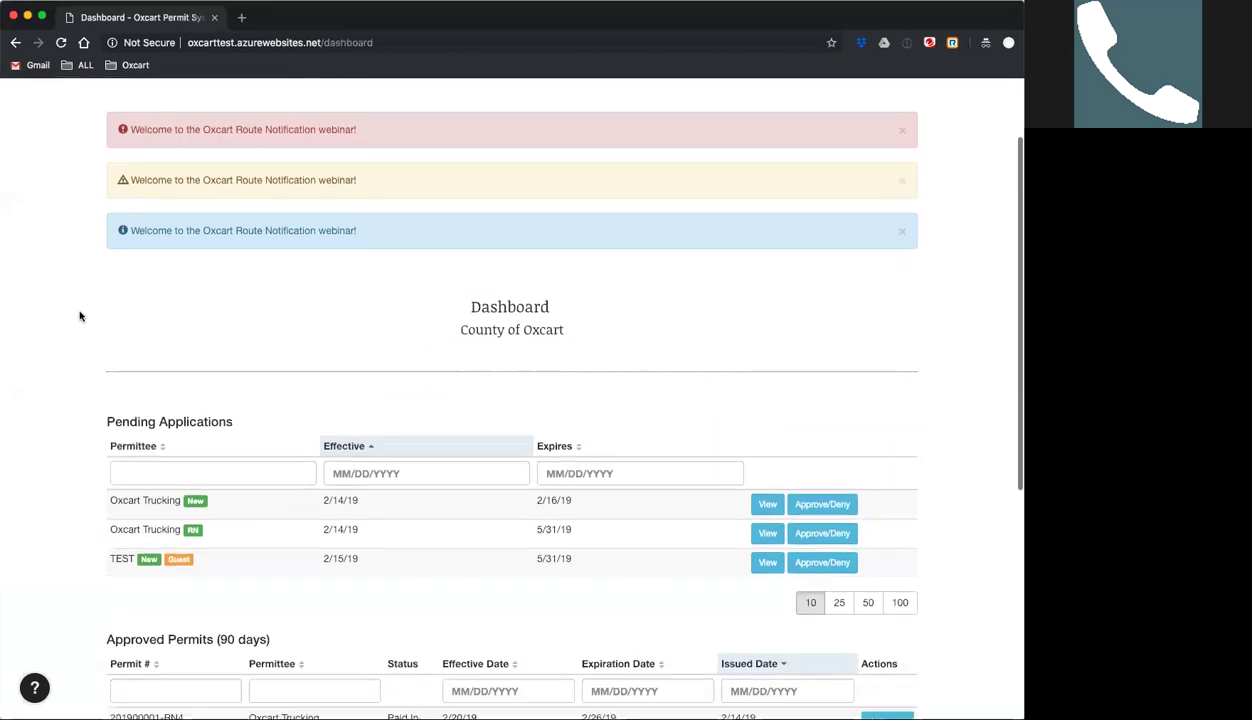
{"action": "scroll", "coordinate": [80, 316], "scroll_direction": "up", "scroll_amount": 2}
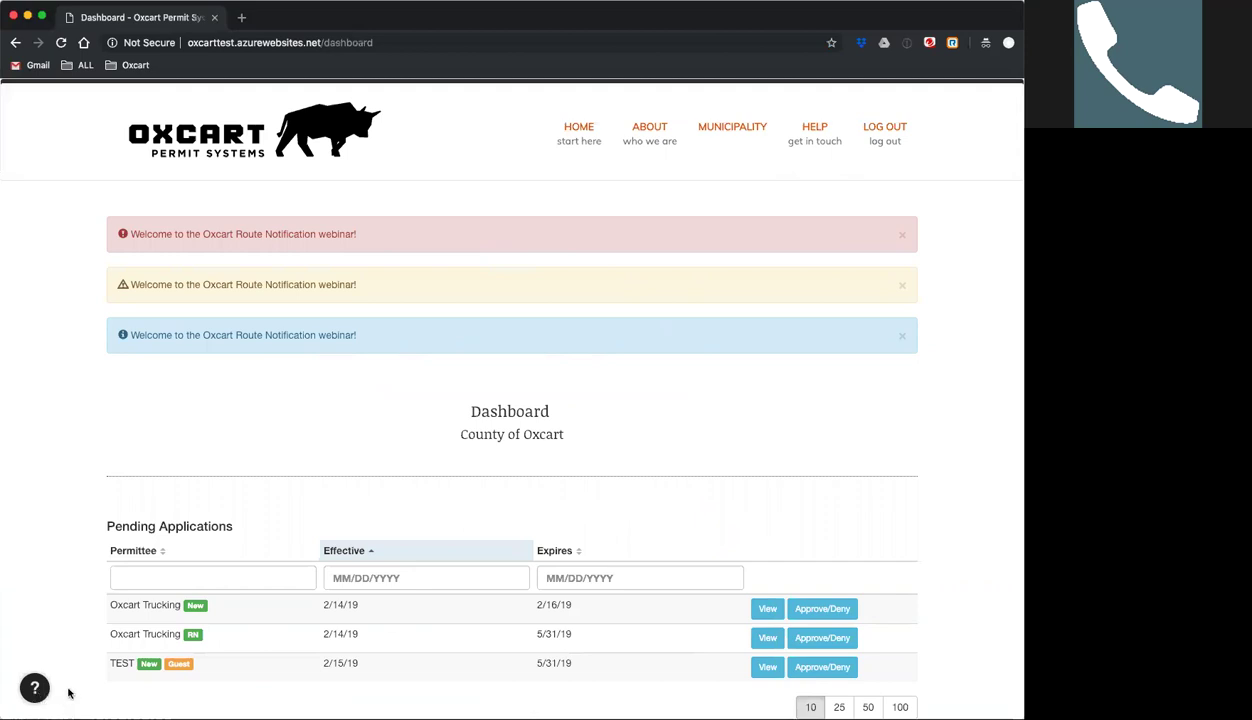
Search the help knowledge base for 'route not' and open the government route notifications article.
{"action": "left_click", "coordinate": [35, 687]}
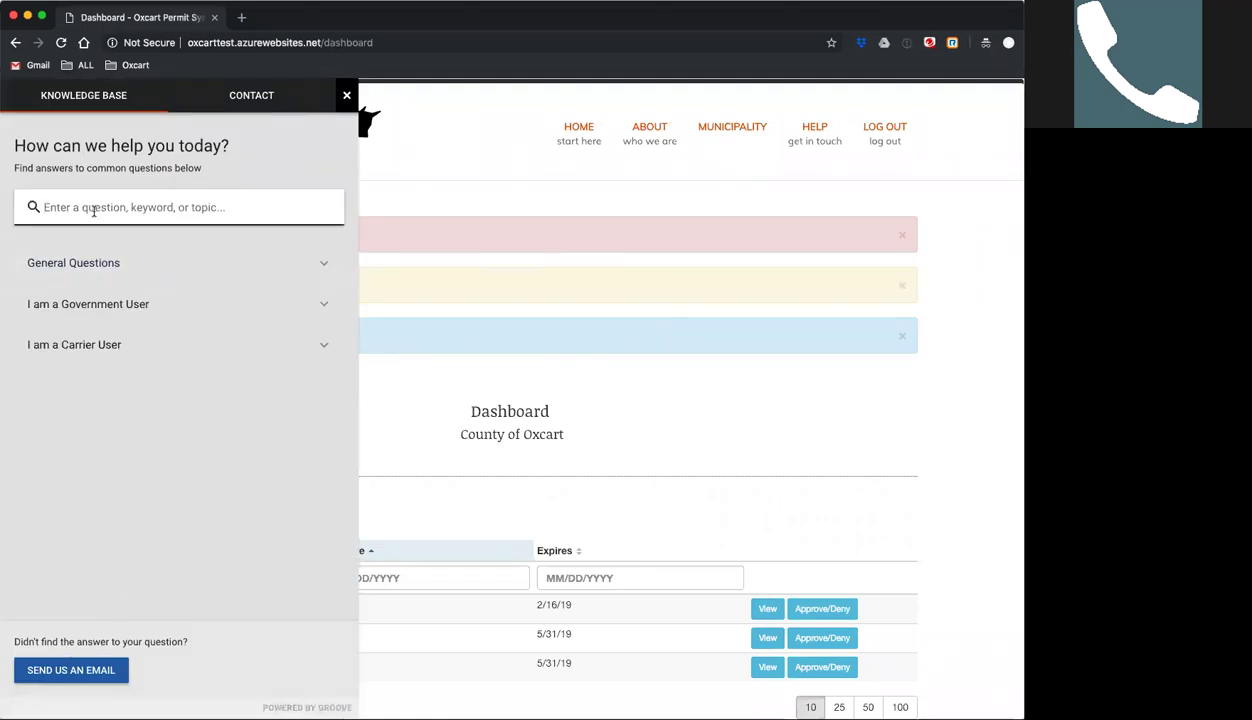
{"action": "type", "text": "route"}
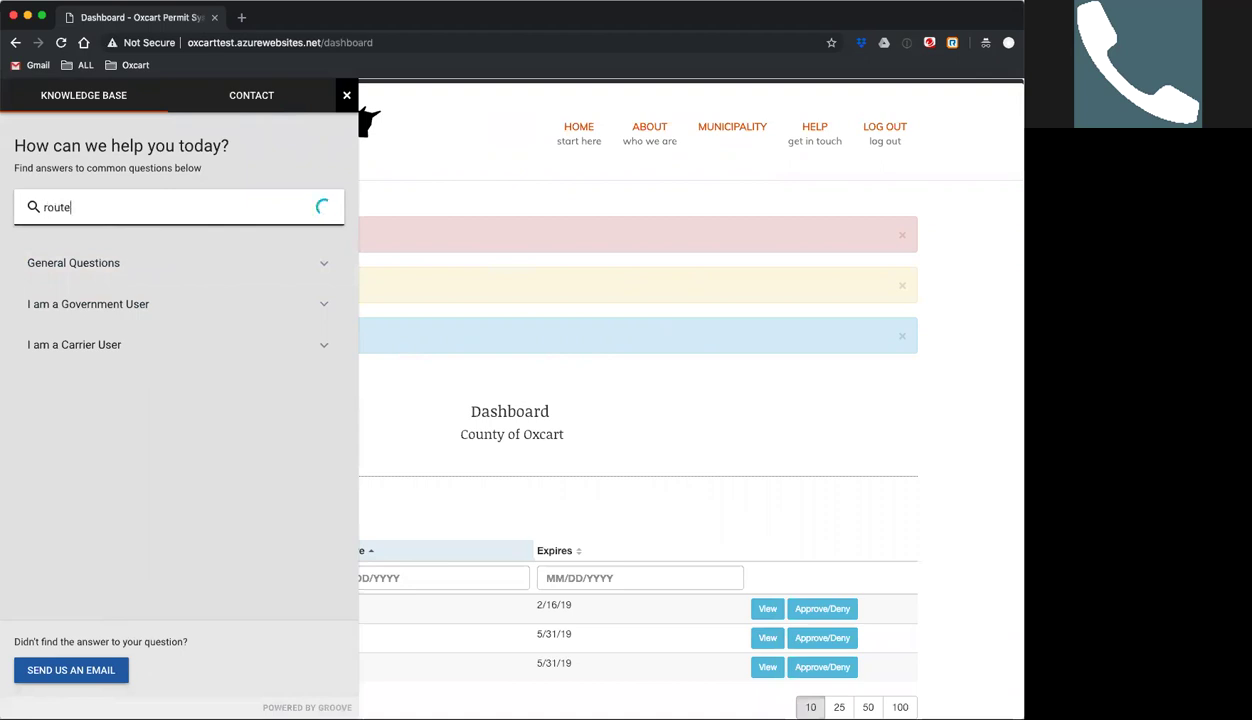
{"action": "type", "text": " not"}
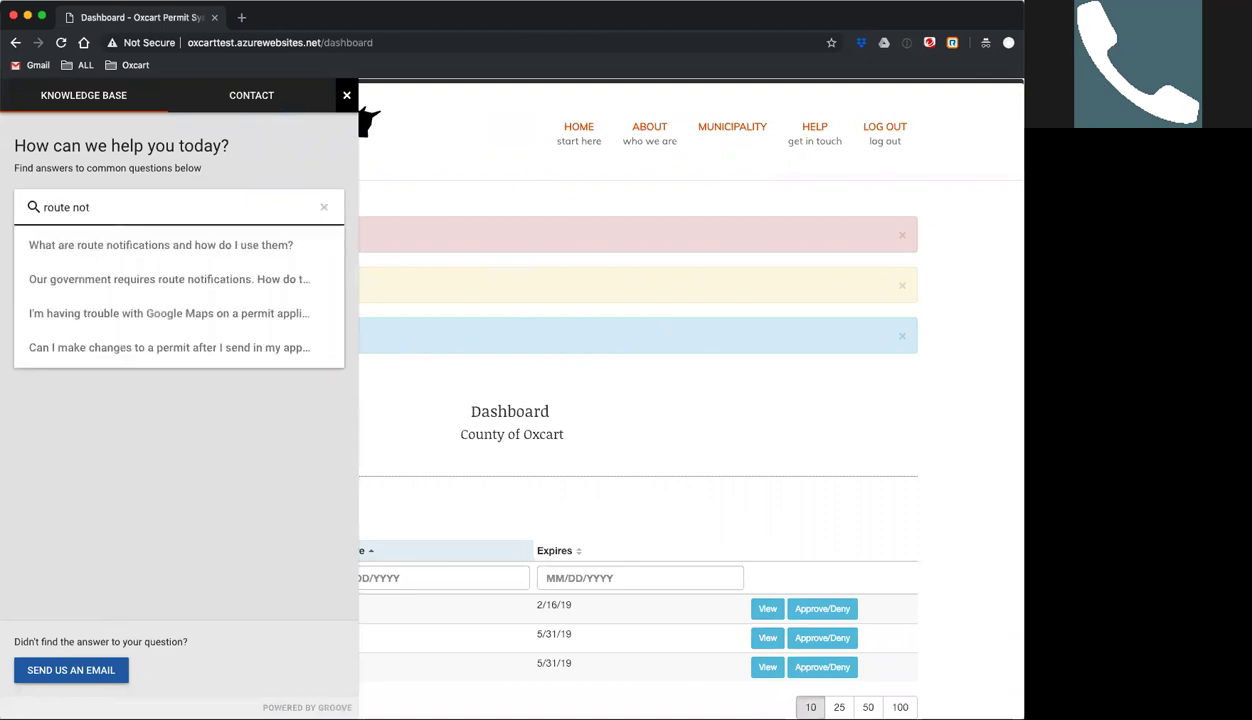
{"action": "left_click", "coordinate": [96, 290]}
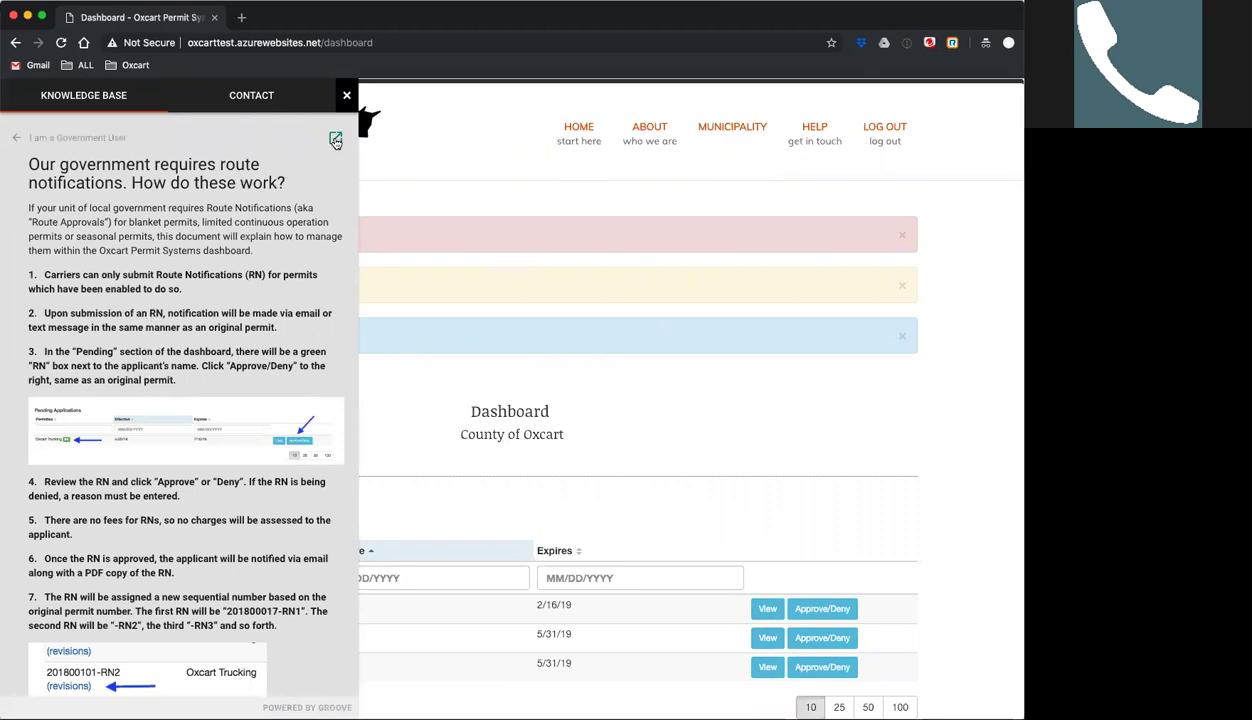
View the route notifications article in its own browser tab, then close that tab.
{"action": "left_click", "coordinate": [336, 138]}
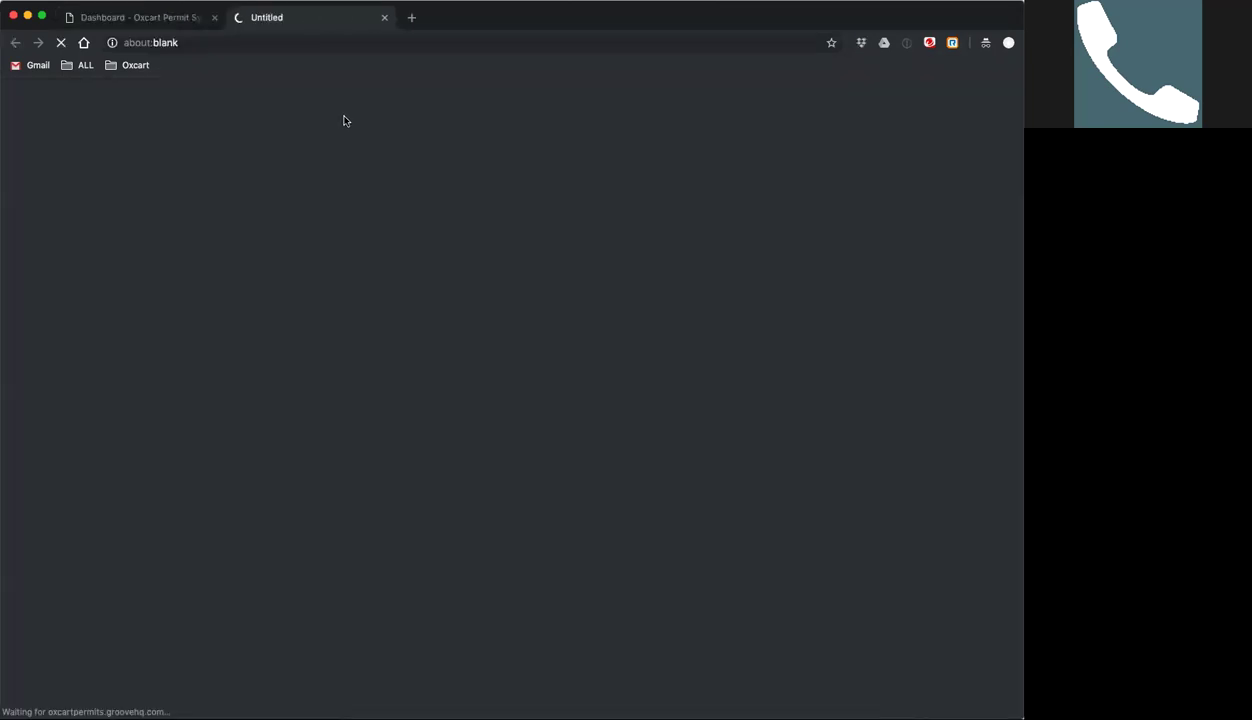
{"action": "scroll", "coordinate": [500, 296], "scroll_direction": "down", "scroll_amount": 3}
{"action": "scroll", "coordinate": [470, 295], "scroll_direction": "up", "scroll_amount": 3}
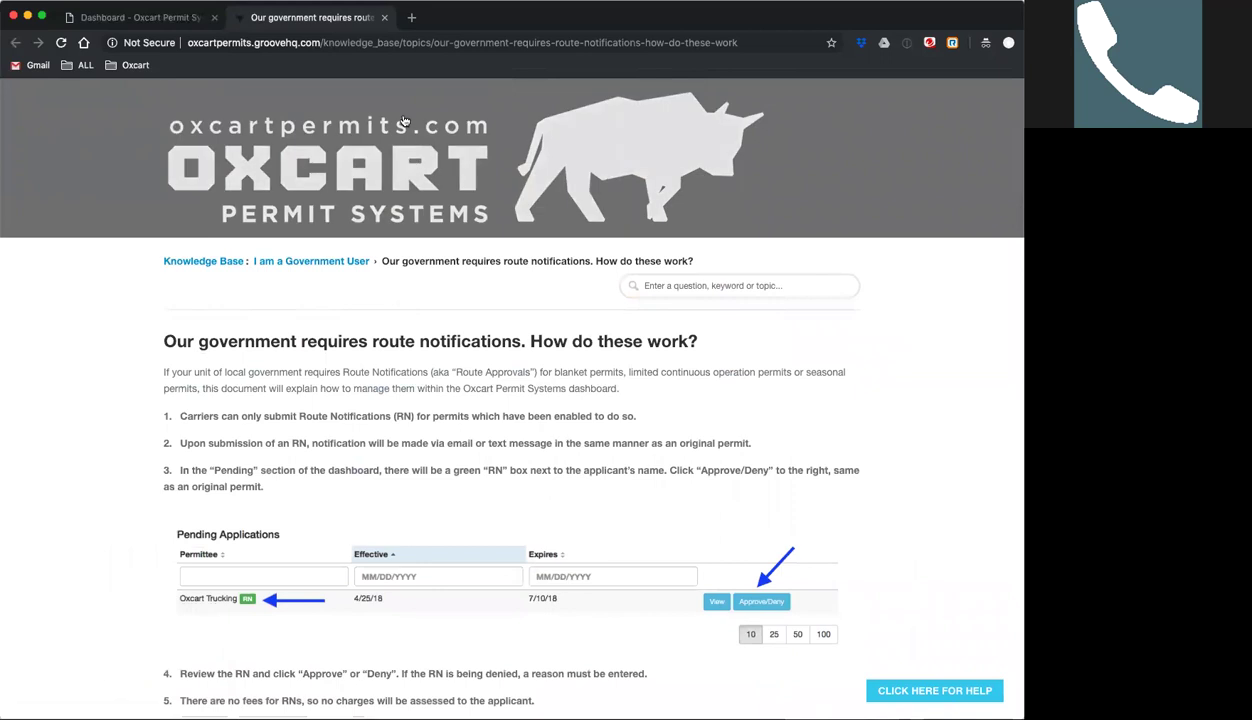
{"action": "left_click", "coordinate": [385, 19]}
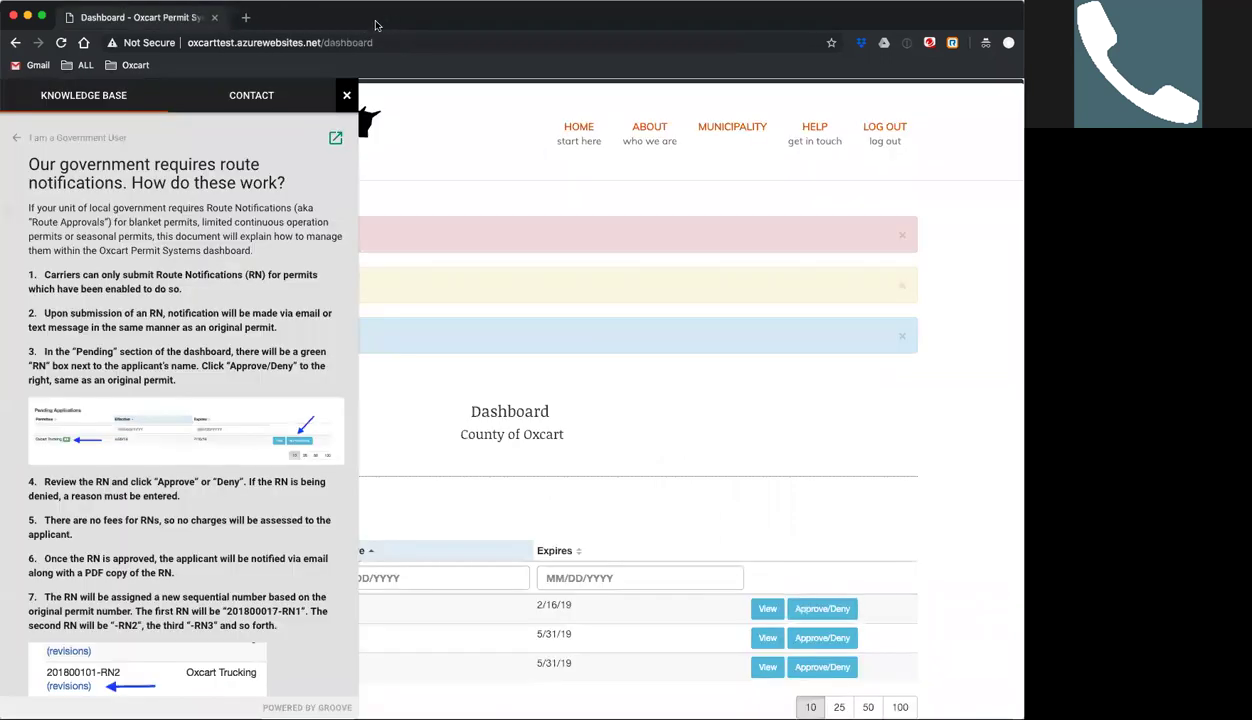
In the help panel's CONTACT form, enter the support email address in My Email.
{"action": "left_click", "coordinate": [241, 98]}
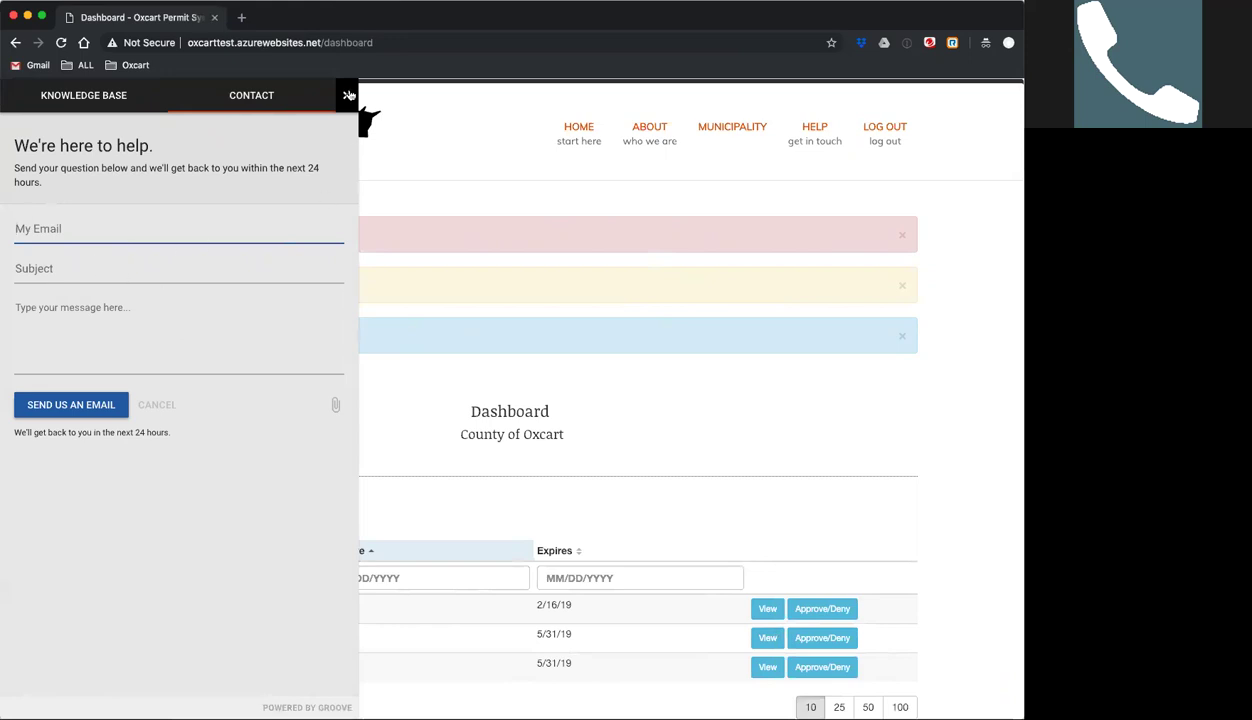
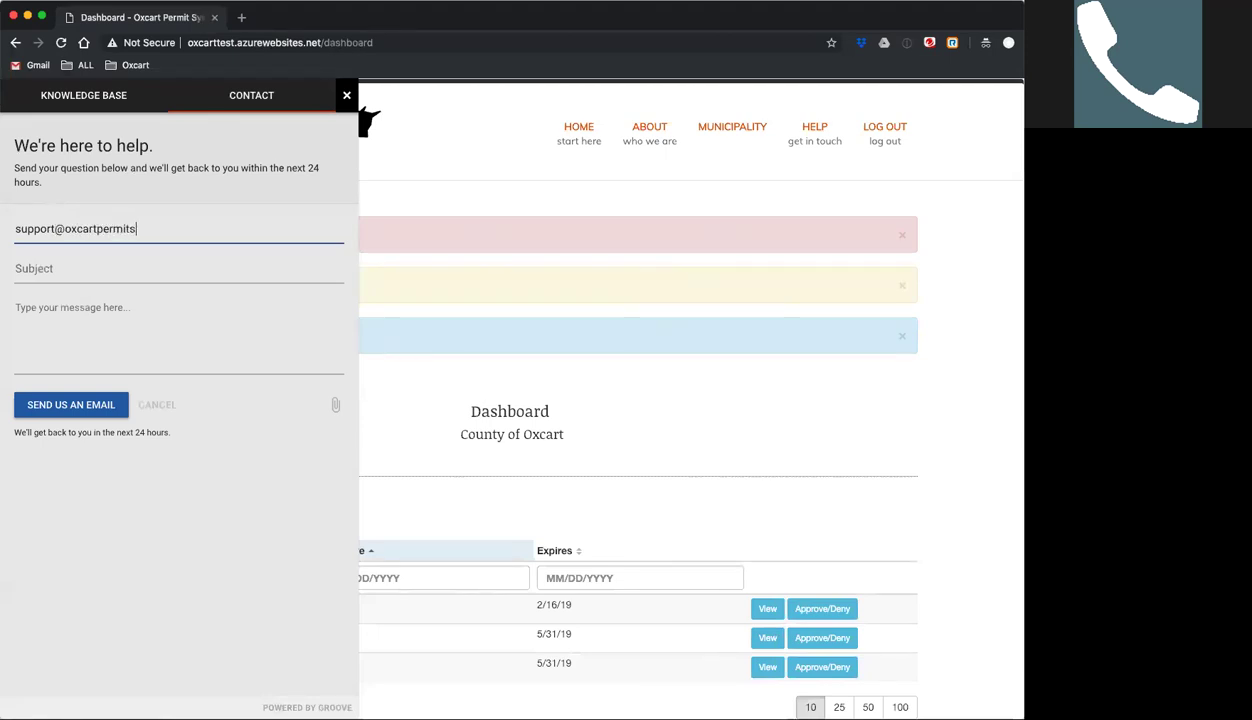
Close the help panel and scroll down the County of Oxcart dashboard.
{"action": "left_click", "coordinate": [346, 96]}
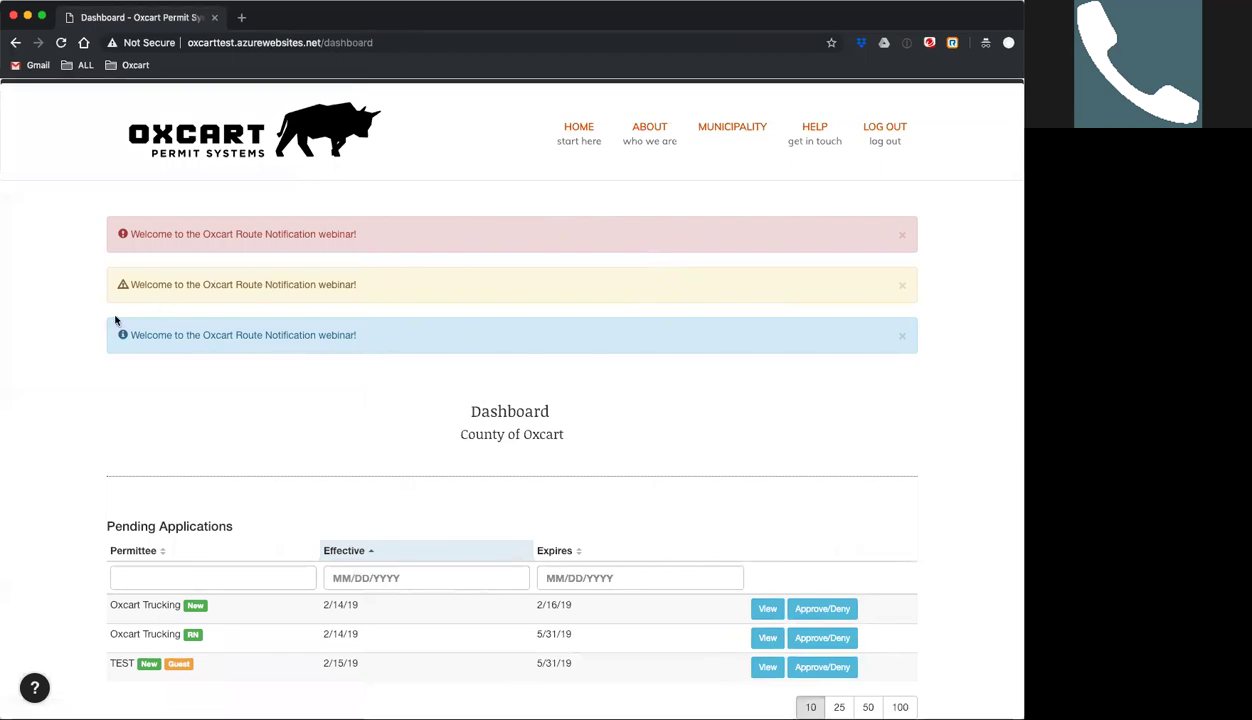
{"action": "scroll", "coordinate": [88, 324], "scroll_direction": "down", "scroll_amount": 1}
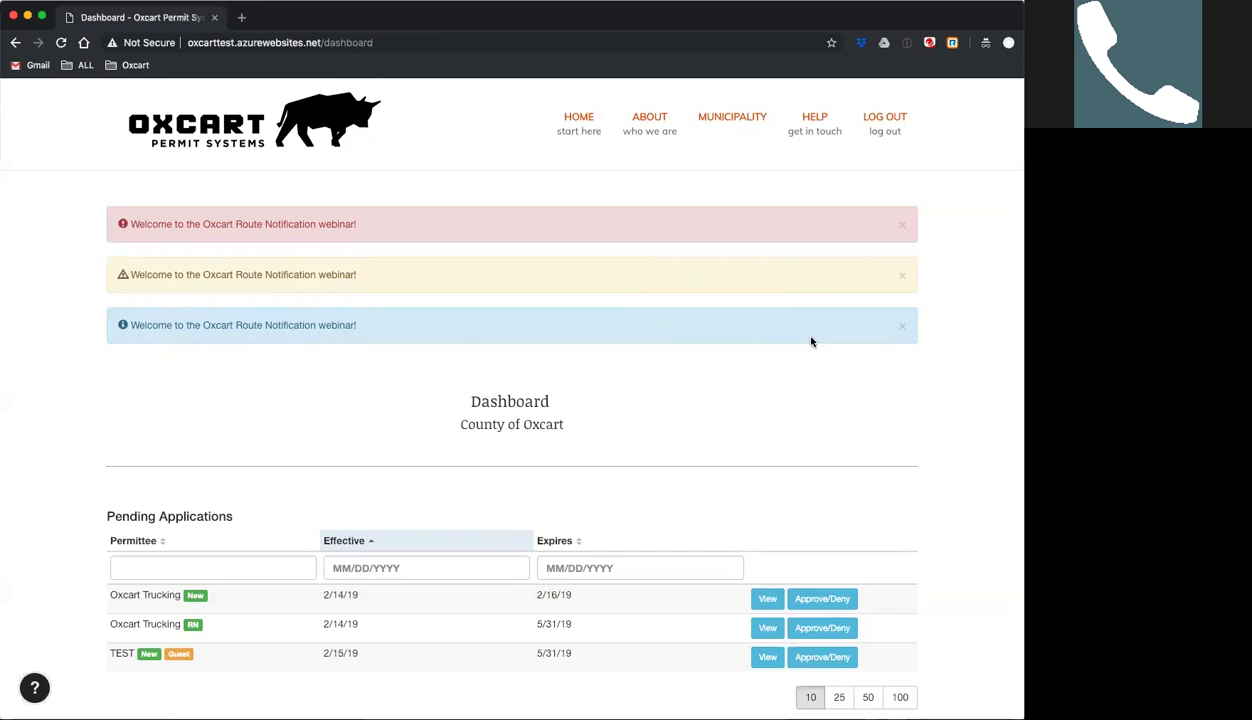
Dismiss the blue, yellow and red welcome webinar banners.
{"action": "left_click", "coordinate": [902, 326]}
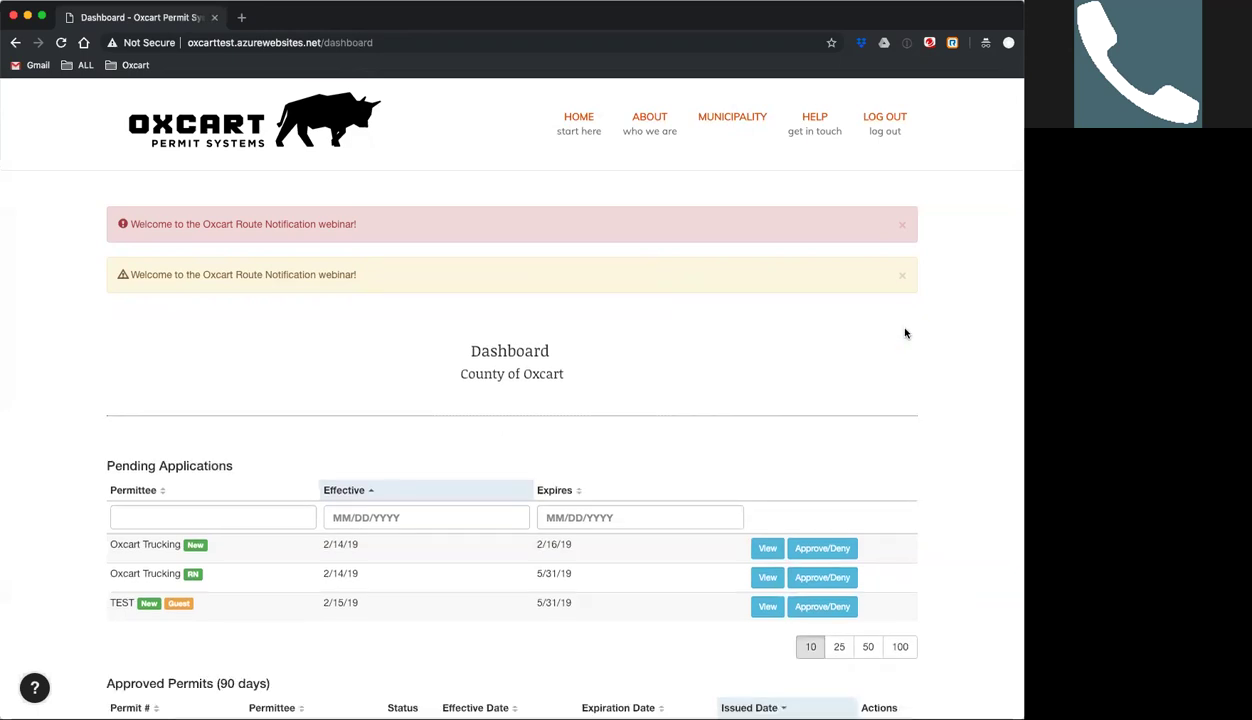
{"action": "left_click", "coordinate": [902, 276]}
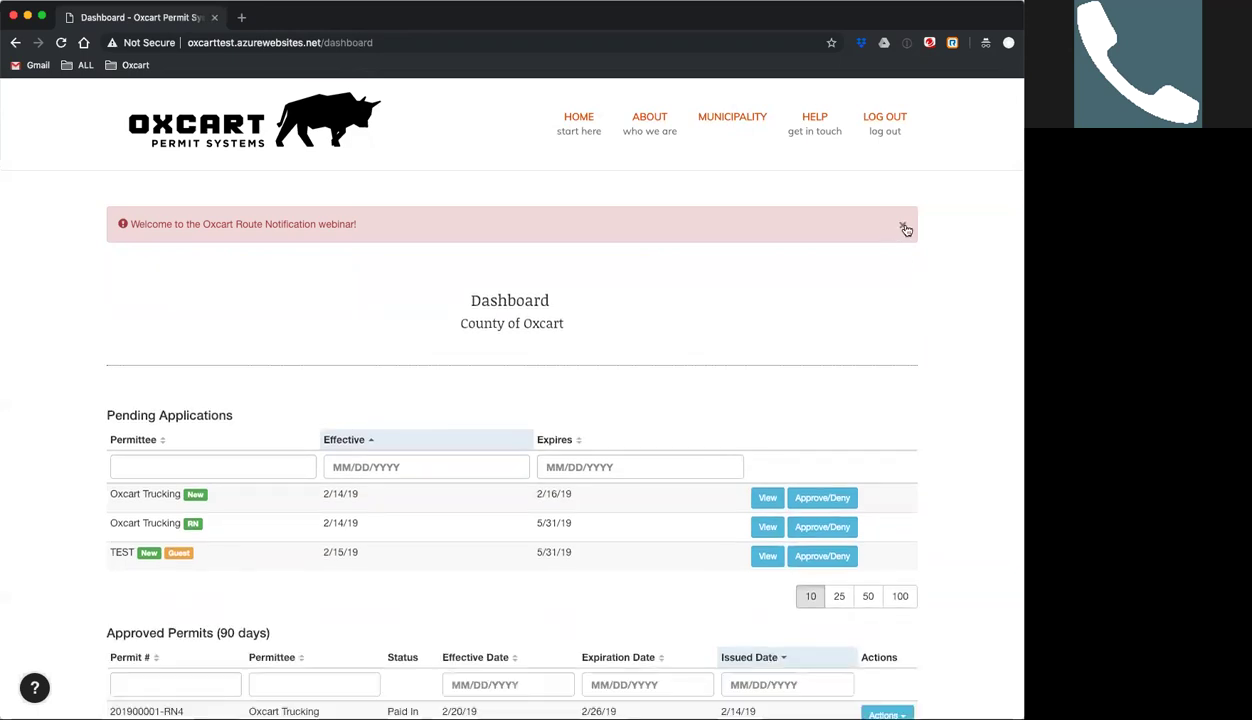
{"action": "left_click", "coordinate": [903, 227]}
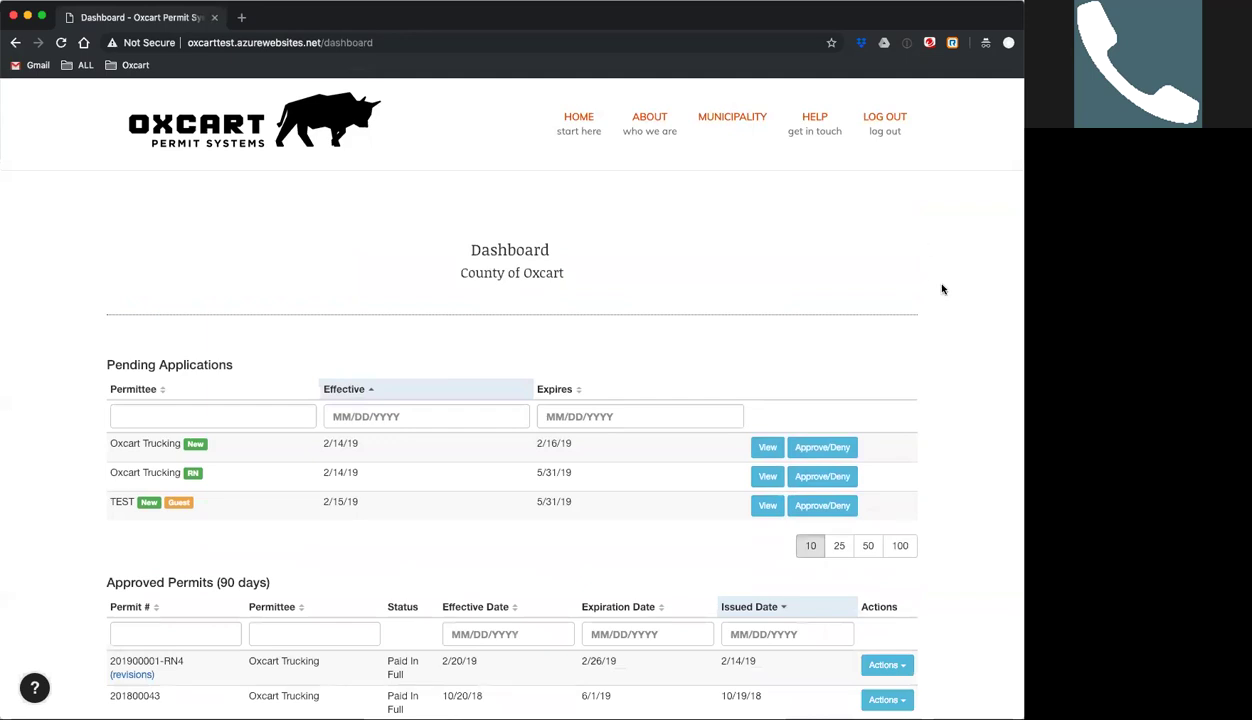
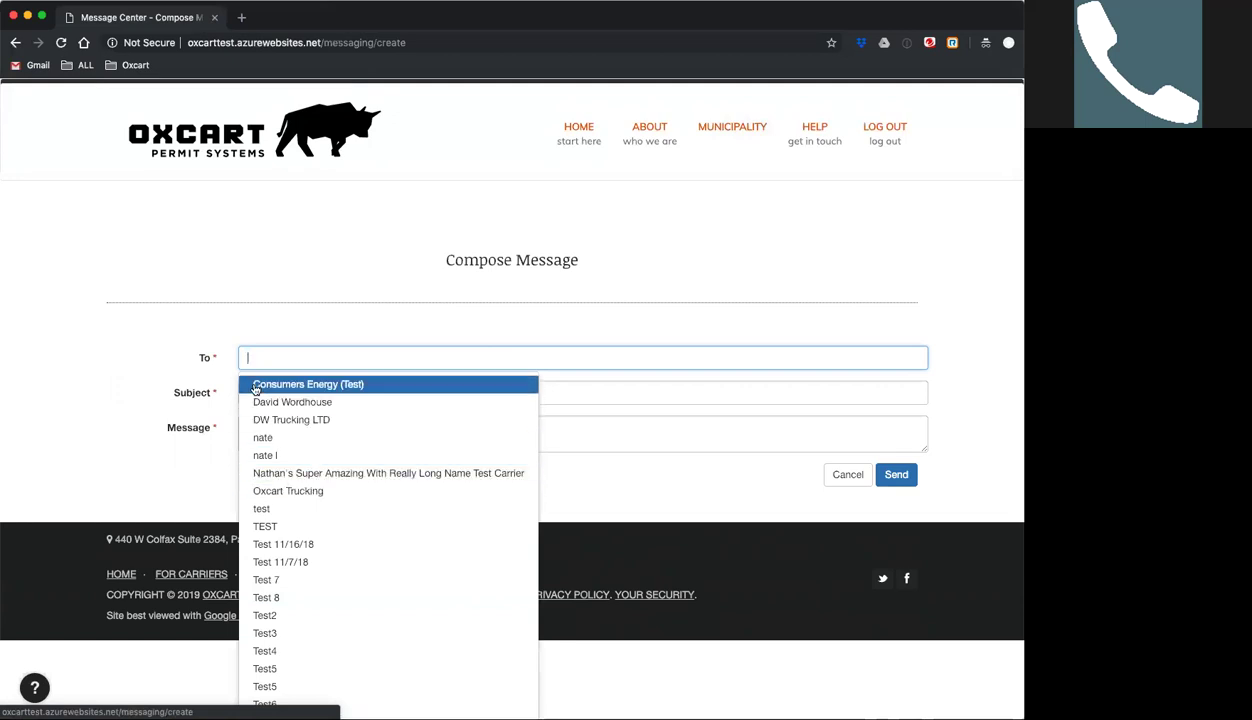
Pick Consumers Energy (Test) as the message recipient, then abandon the draft and return to the dashboard.
{"action": "type", "text": "com"}
{"action": "key", "text": "BackSpace"}
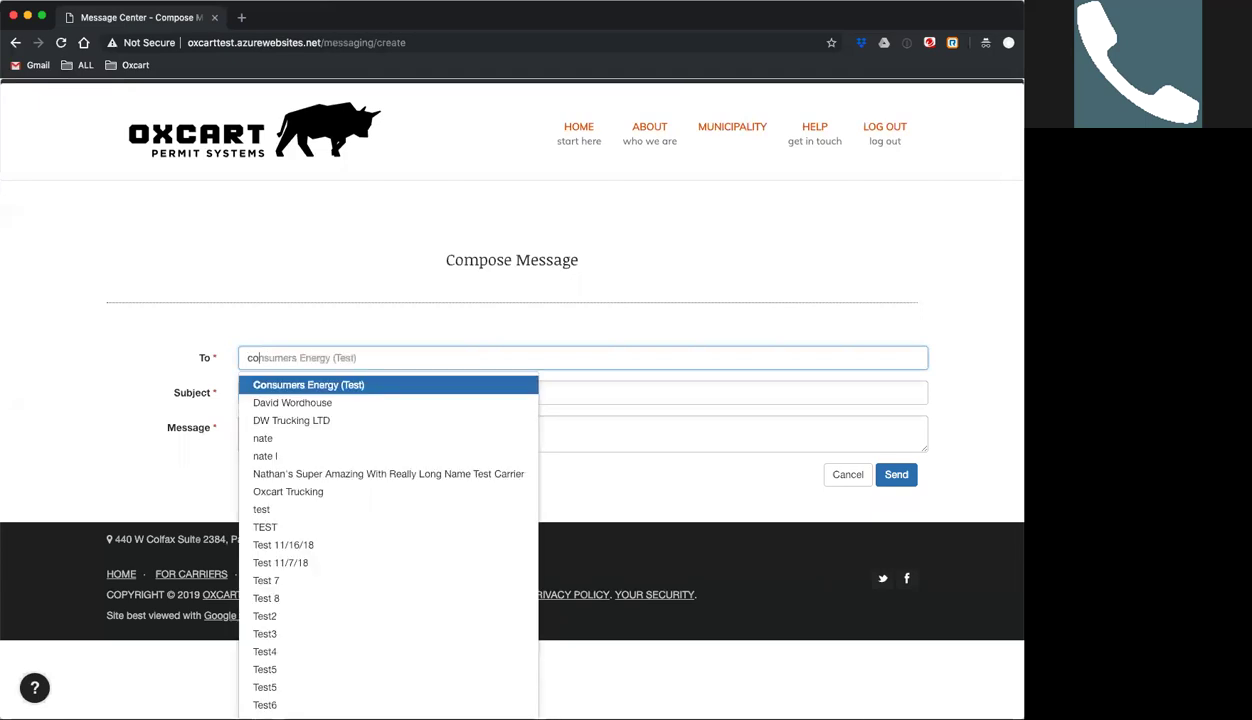
{"action": "left_click", "coordinate": [266, 381]}
{"action": "left_click", "coordinate": [270, 395]}
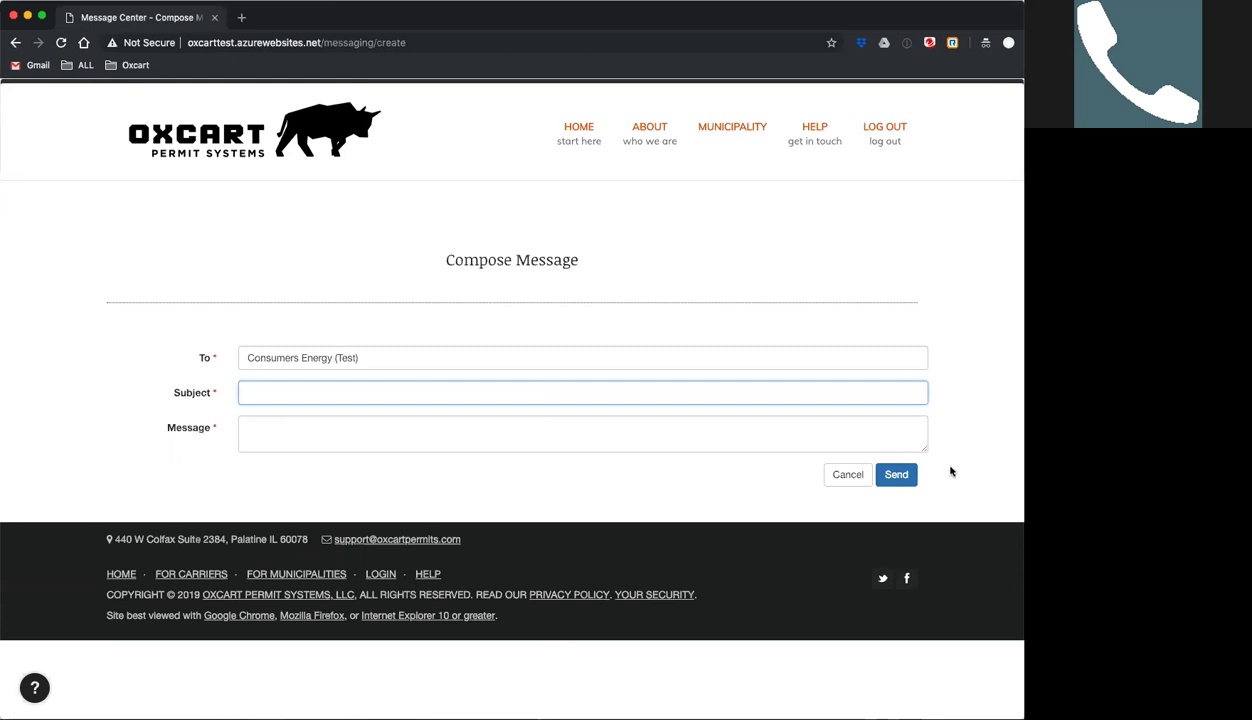
{"action": "left_click", "coordinate": [577, 138]}
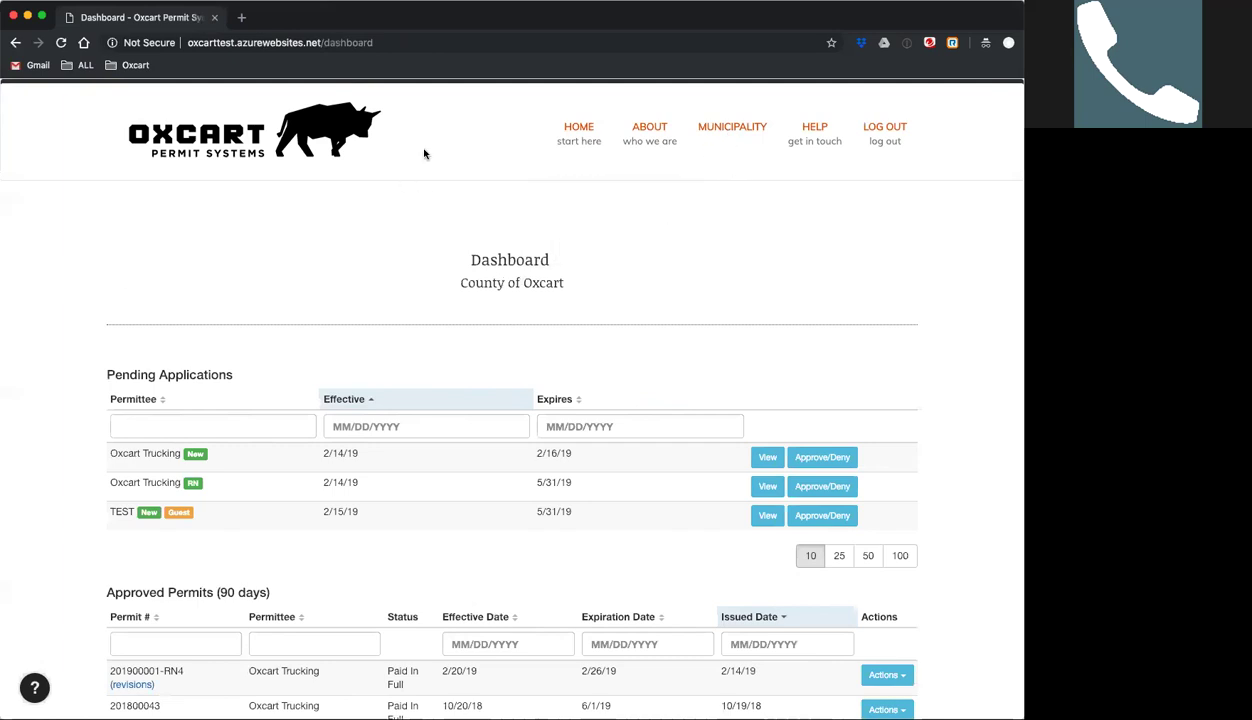
In the municipality profile, toggle route notifications off and back on, then check Disable Guest Applications.
{"action": "mouse_move", "coordinate": [743, 153]}
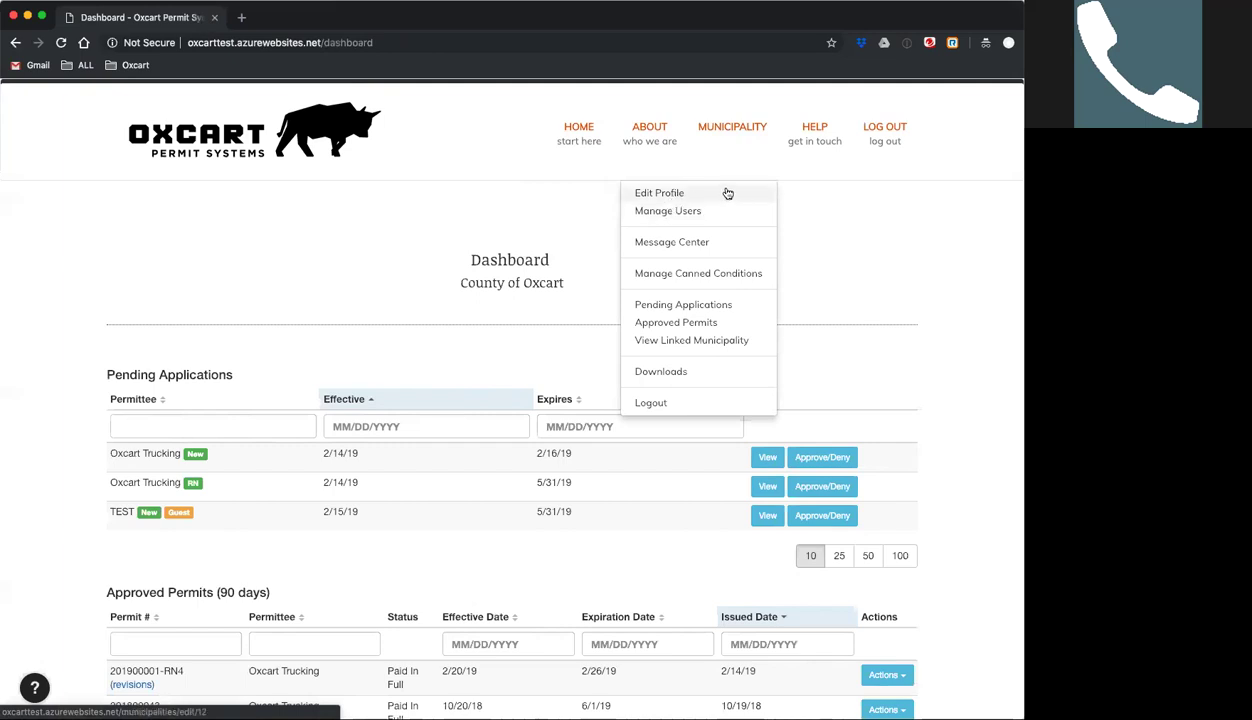
{"action": "left_click", "coordinate": [679, 197]}
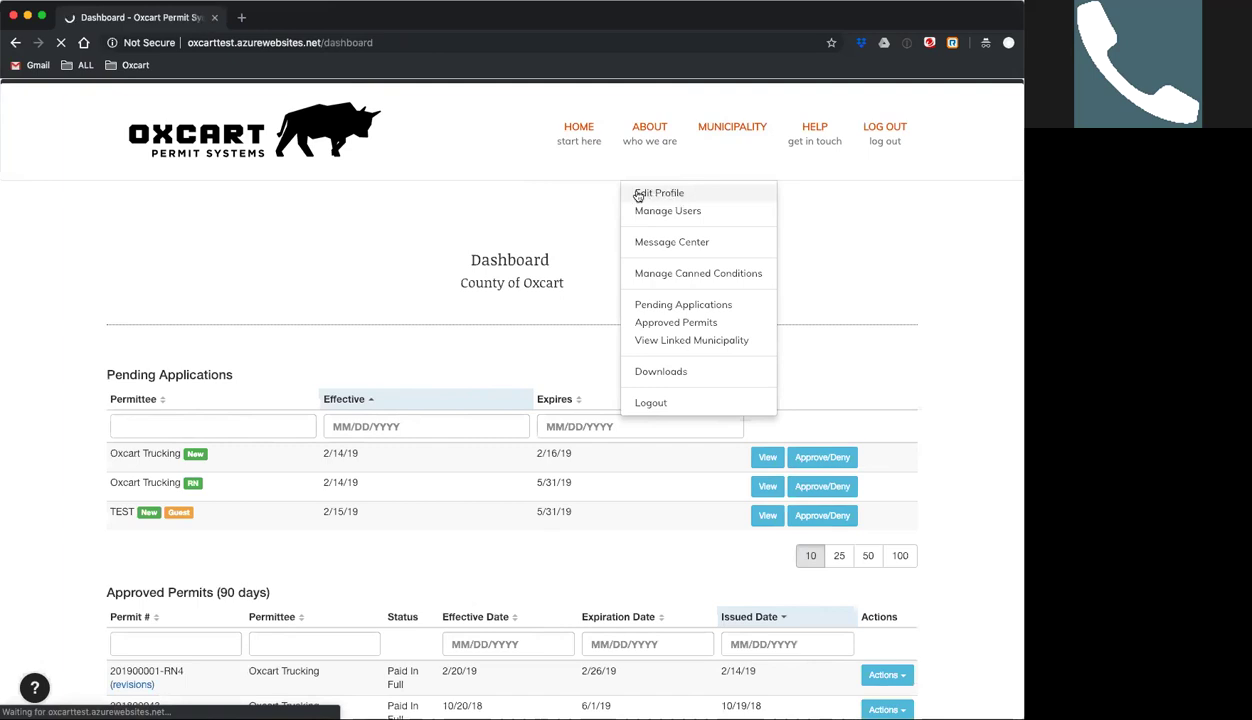
{"action": "scroll", "coordinate": [67, 252], "scroll_direction": "down", "scroll_amount": 6}
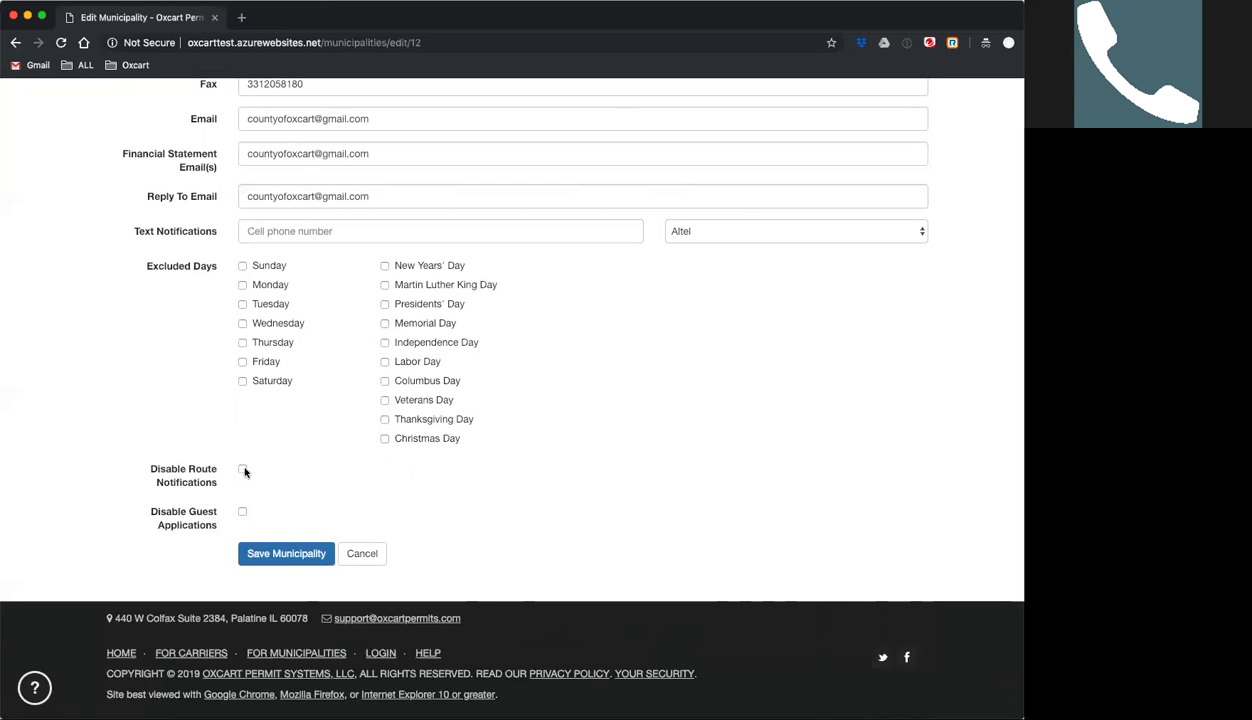
{"action": "left_click", "coordinate": [243, 471]}
{"action": "left_click", "coordinate": [240, 469]}
{"action": "left_click", "coordinate": [242, 513]}
Return to the dashboard and review its pending, approved and denied application tables.
{"action": "scroll", "coordinate": [630, 399], "scroll_direction": "up", "scroll_amount": 6}
{"action": "scroll", "coordinate": [630, 399], "scroll_direction": "down", "scroll_amount": 1}
{"action": "left_click", "coordinate": [581, 122]}
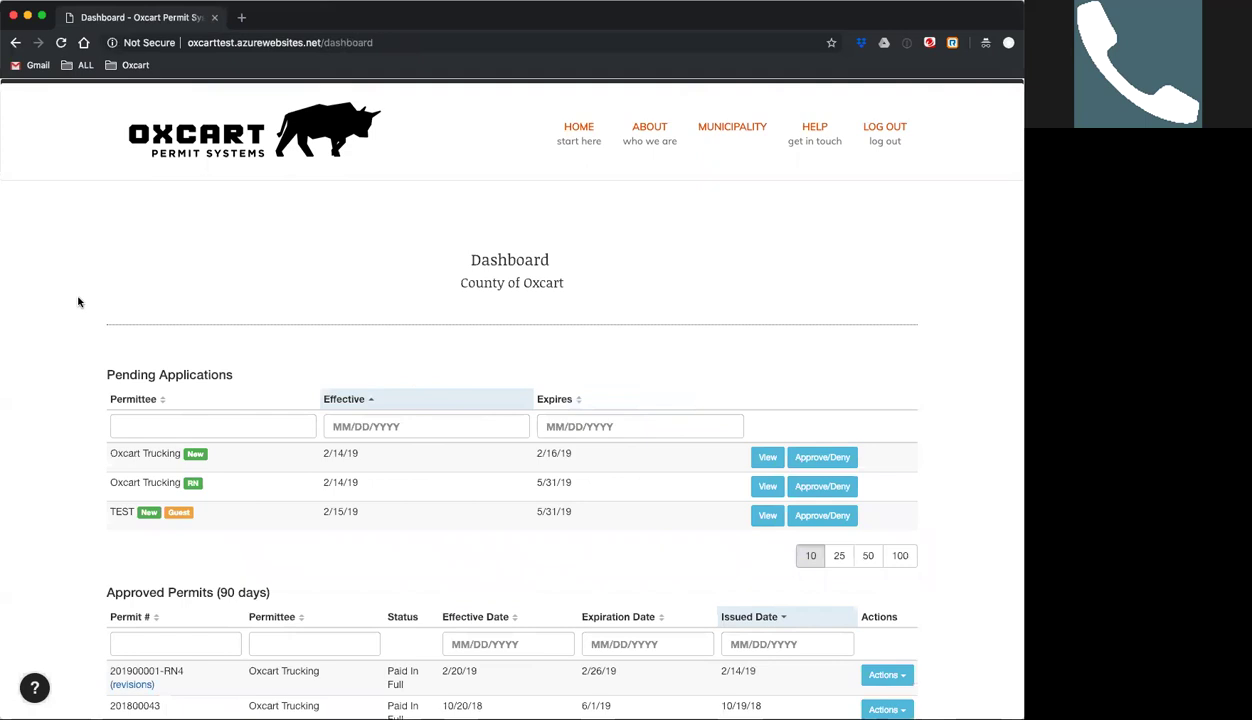
{"action": "scroll", "coordinate": [78, 302], "scroll_direction": "down", "scroll_amount": 1}
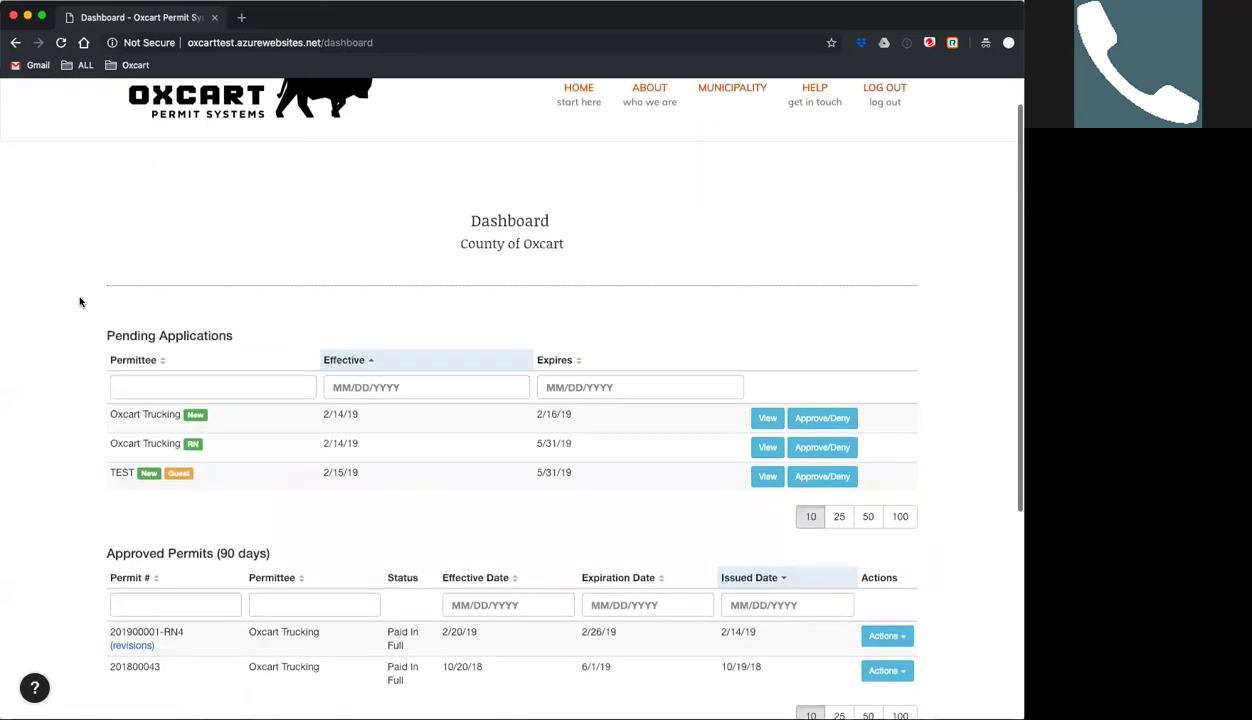
{"action": "scroll", "coordinate": [80, 302], "scroll_direction": "up", "scroll_amount": 1}
{"action": "scroll", "coordinate": [80, 302], "scroll_direction": "down", "scroll_amount": 1}
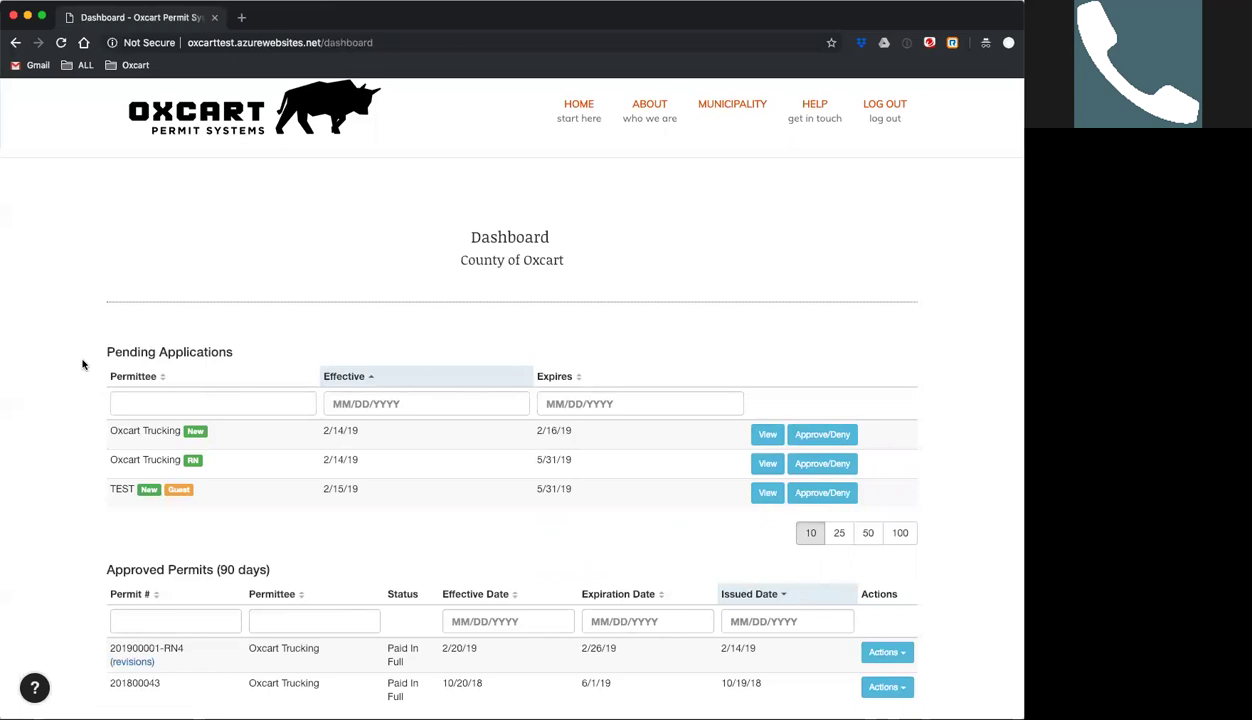
{"action": "scroll", "coordinate": [83, 363], "scroll_direction": "down", "scroll_amount": 4}
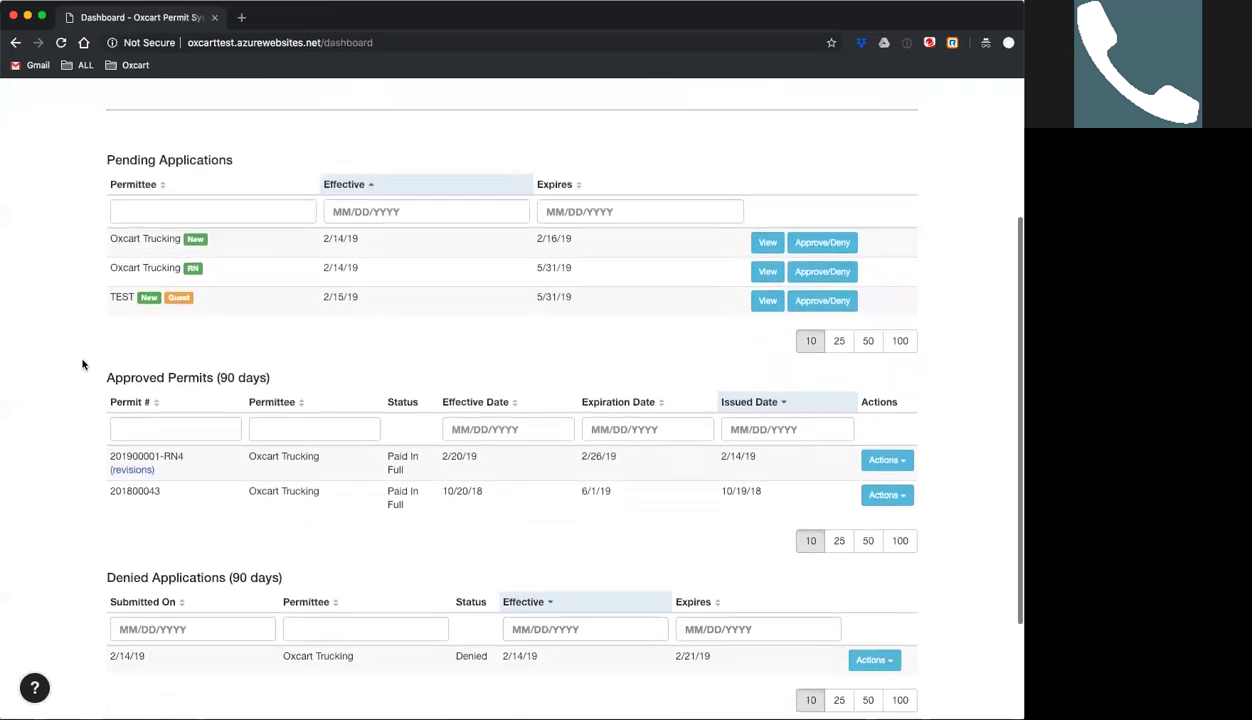
{"action": "scroll", "coordinate": [83, 363], "scroll_direction": "up", "scroll_amount": 2}
{"action": "scroll", "coordinate": [83, 363], "scroll_direction": "down", "scroll_amount": 2}
{"action": "scroll", "coordinate": [83, 363], "scroll_direction": "down", "scroll_amount": 1}
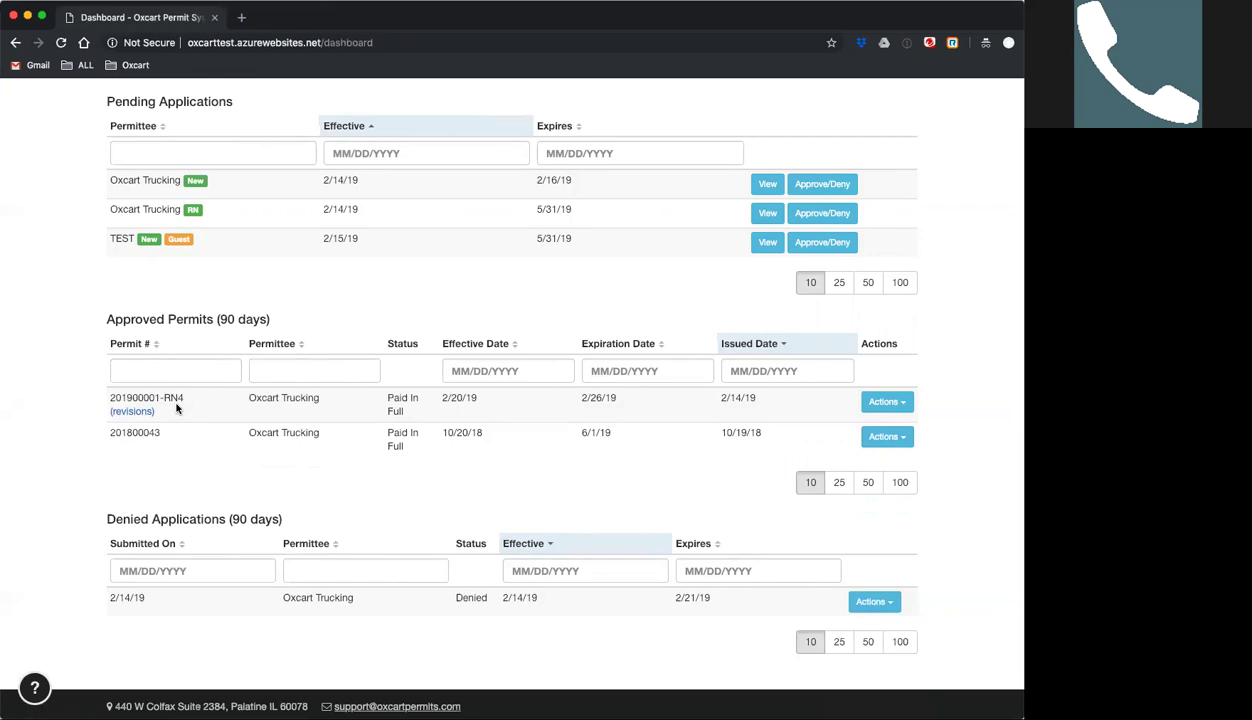
{"action": "scroll", "coordinate": [130, 412], "scroll_direction": "up", "scroll_amount": 1}
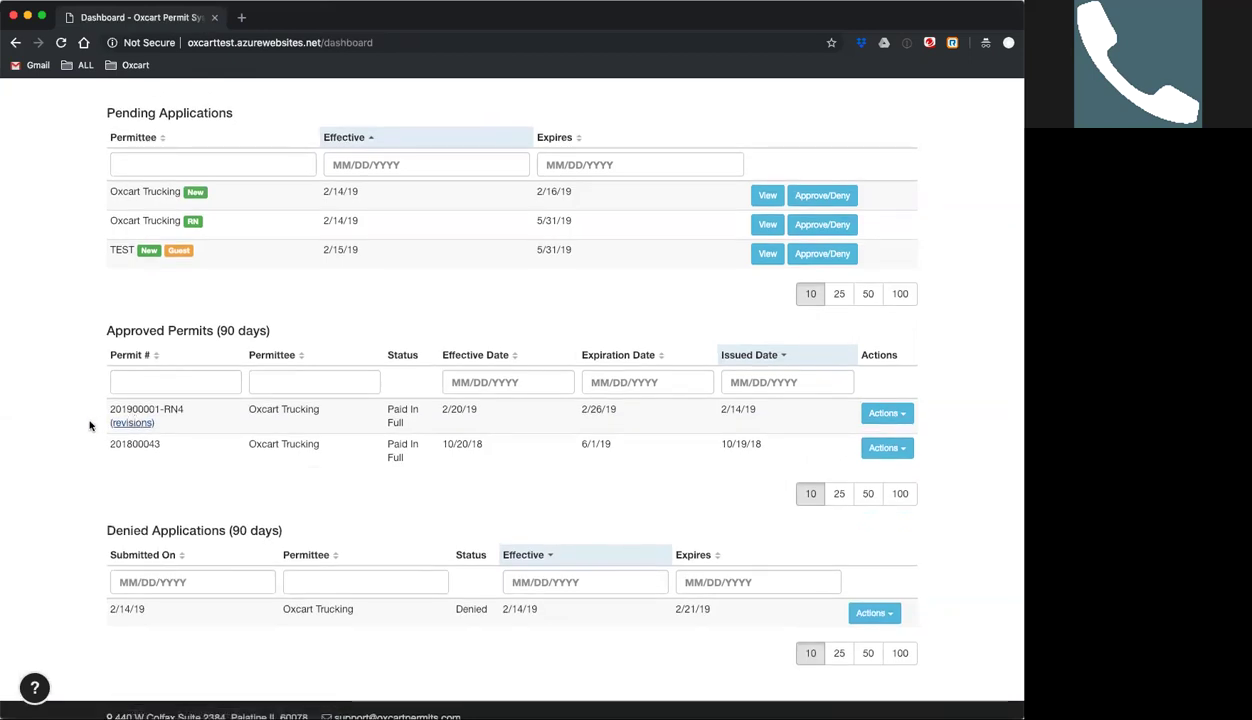
Open the revision history of permit 201900001-RN4 and view/print the original permit 201900001.
{"action": "left_click", "coordinate": [124, 425]}
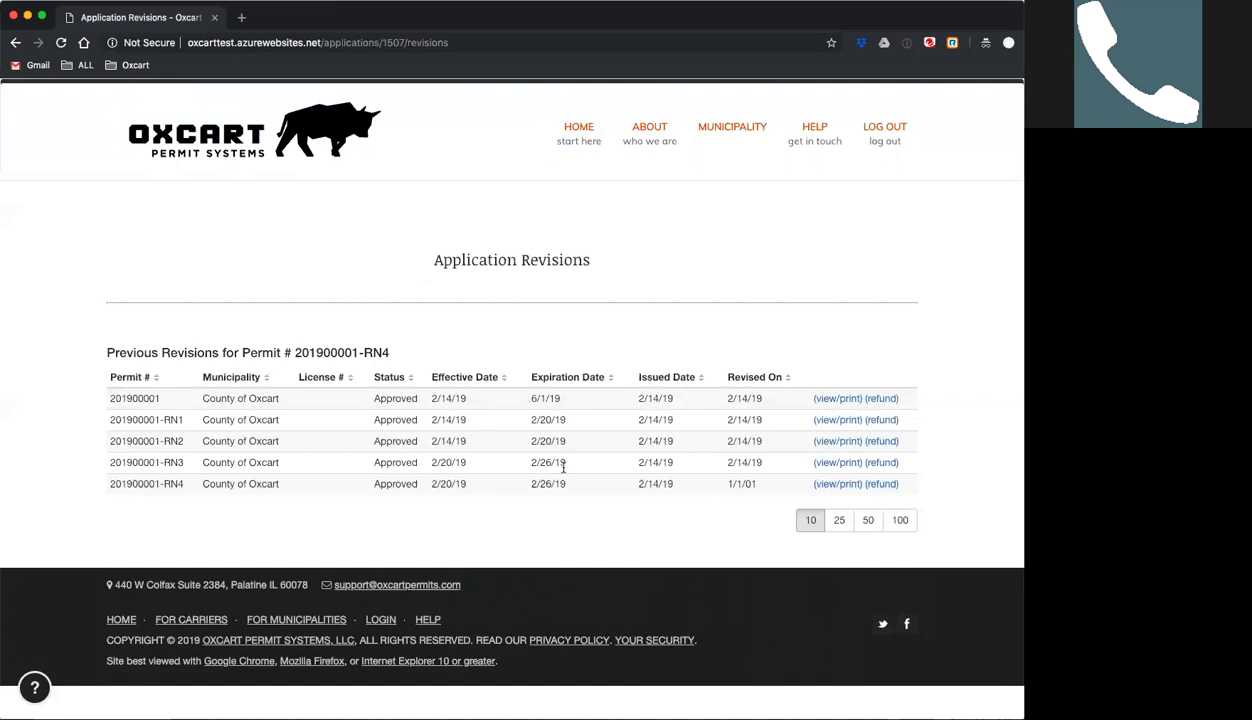
{"action": "left_click", "coordinate": [828, 400]}
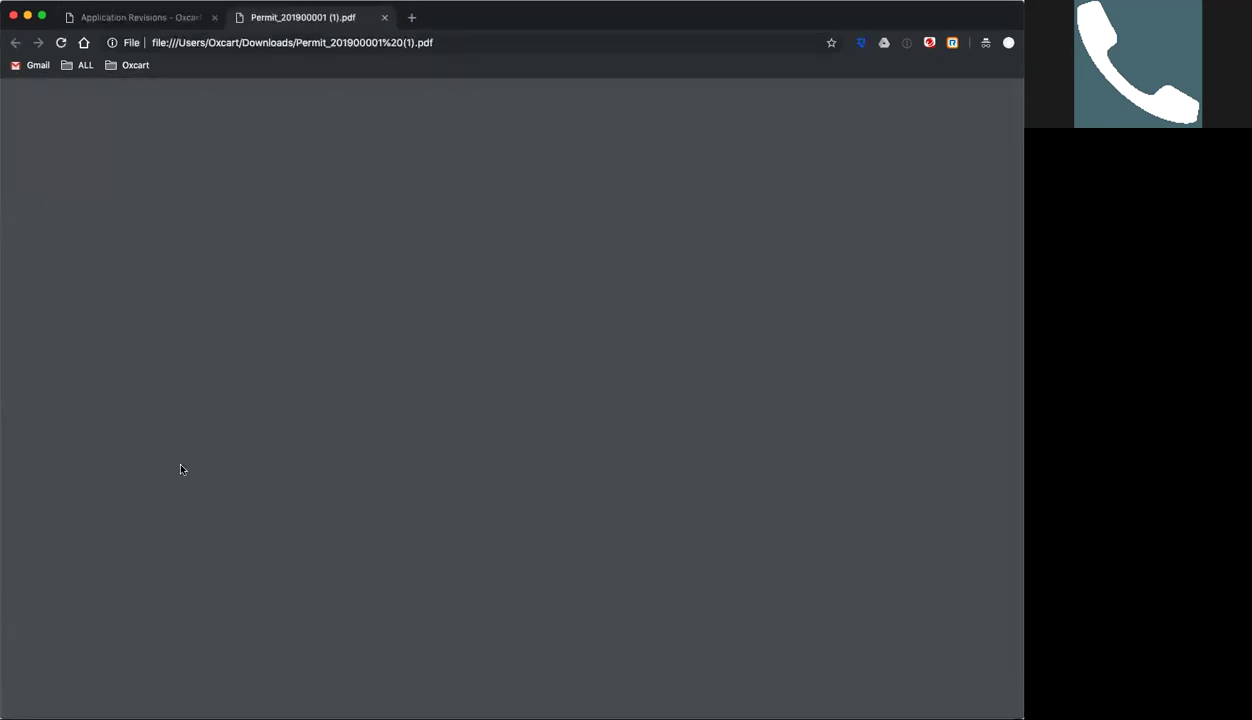
Read through the three pages of the permit 201900001 PDF, then close its tab.
{"action": "scroll", "coordinate": [410, 491], "scroll_direction": "down", "scroll_amount": 5}
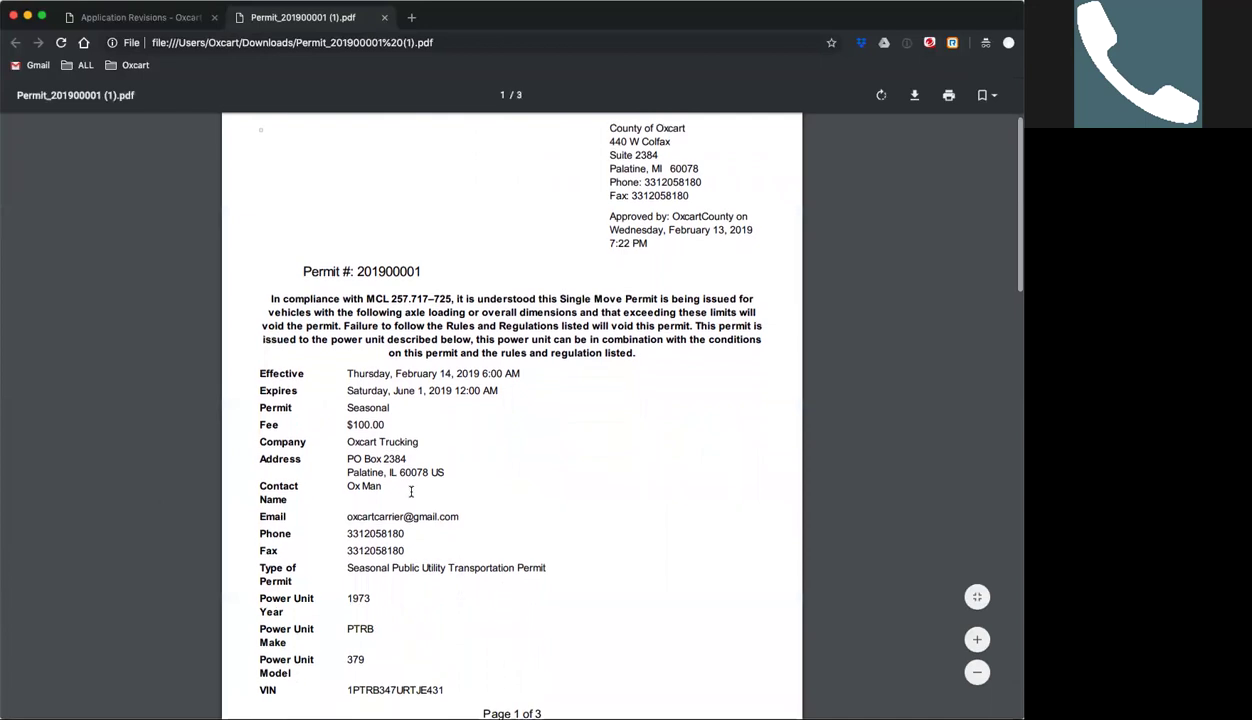
{"action": "scroll", "coordinate": [413, 481], "scroll_direction": "down", "scroll_amount": 2}
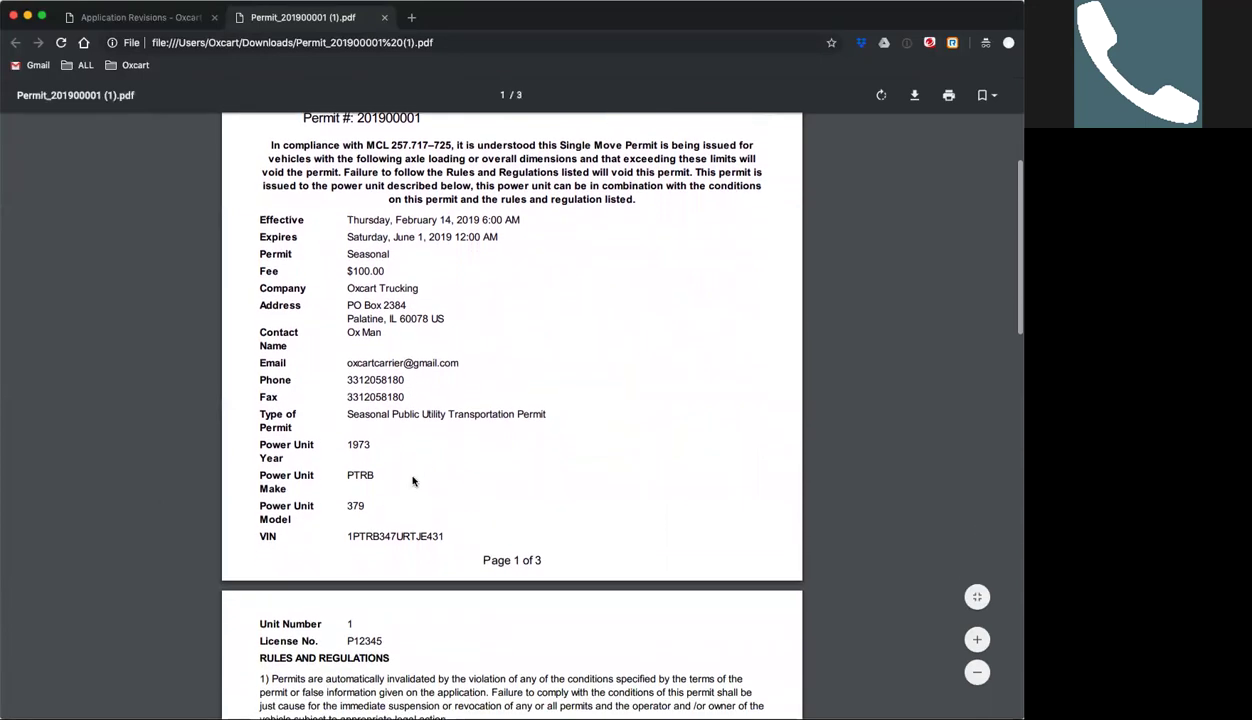
{"action": "scroll", "coordinate": [420, 345], "scroll_direction": "down", "scroll_amount": 1}
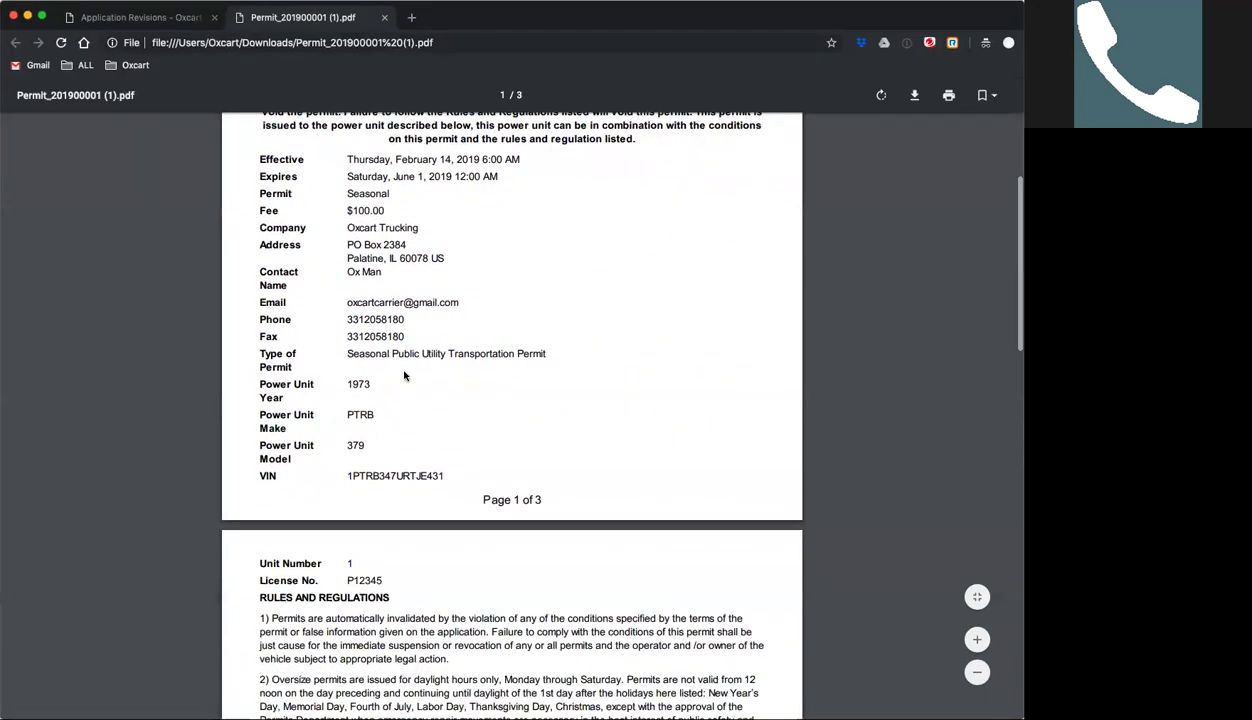
{"action": "scroll", "coordinate": [396, 400], "scroll_direction": "down", "scroll_amount": 1}
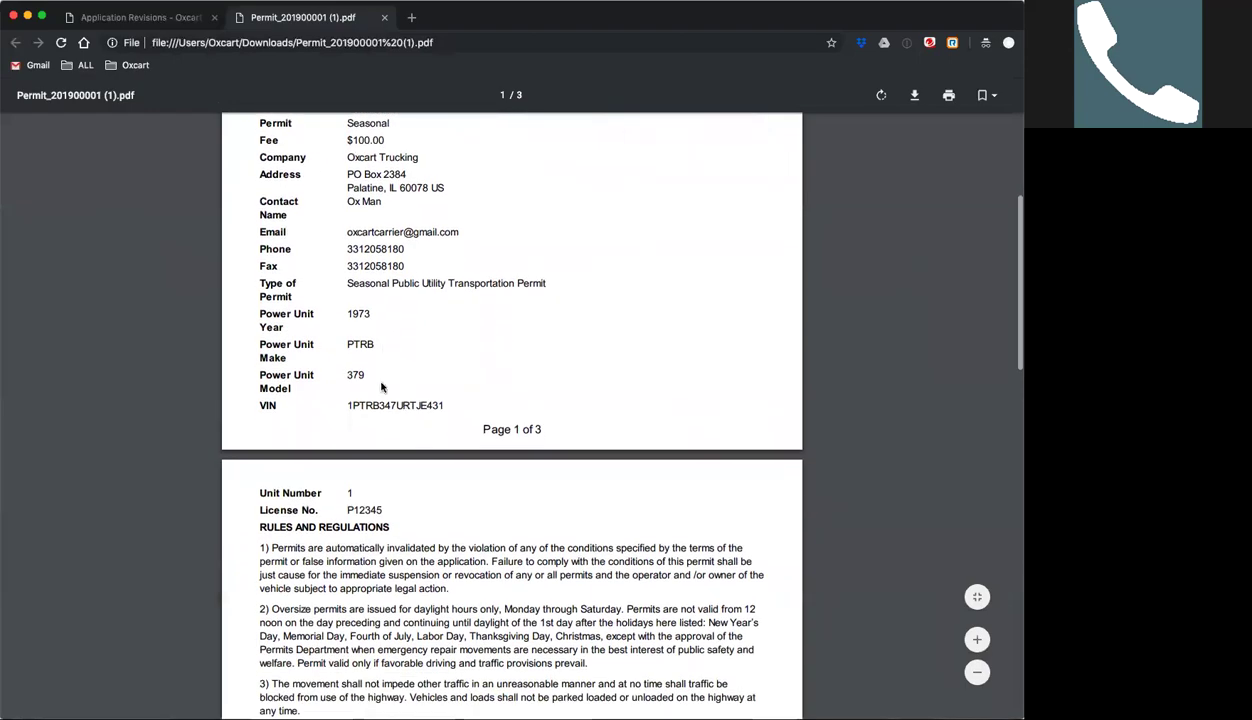
{"action": "scroll", "coordinate": [395, 478], "scroll_direction": "down", "scroll_amount": 3}
{"action": "scroll", "coordinate": [401, 484], "scroll_direction": "down", "scroll_amount": 15}
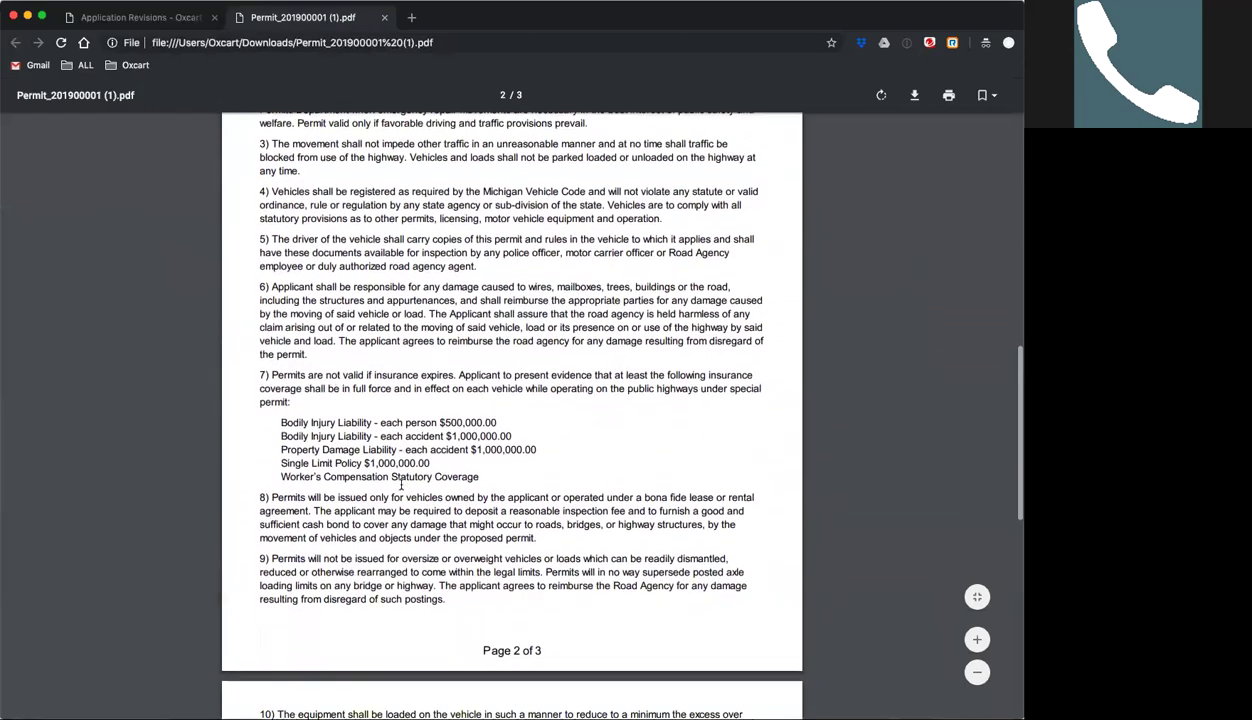
{"action": "scroll", "coordinate": [399, 484], "scroll_direction": "up", "scroll_amount": 20}
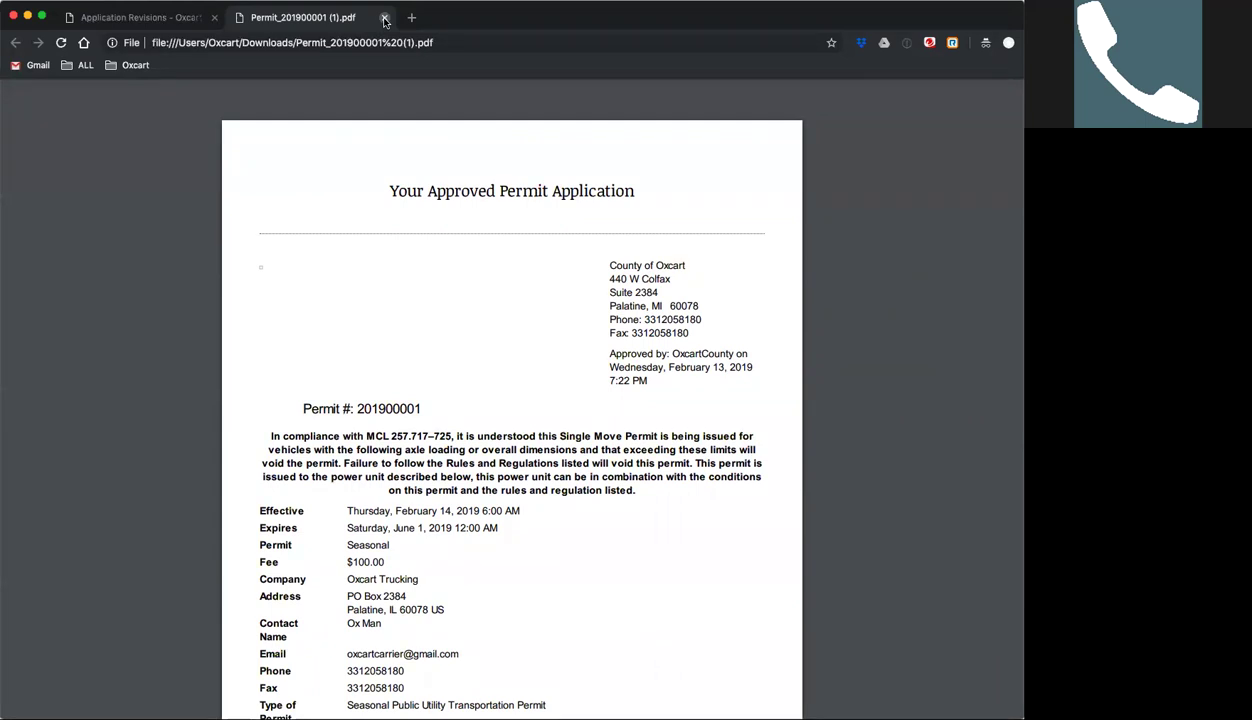
{"action": "left_click", "coordinate": [384, 18]}
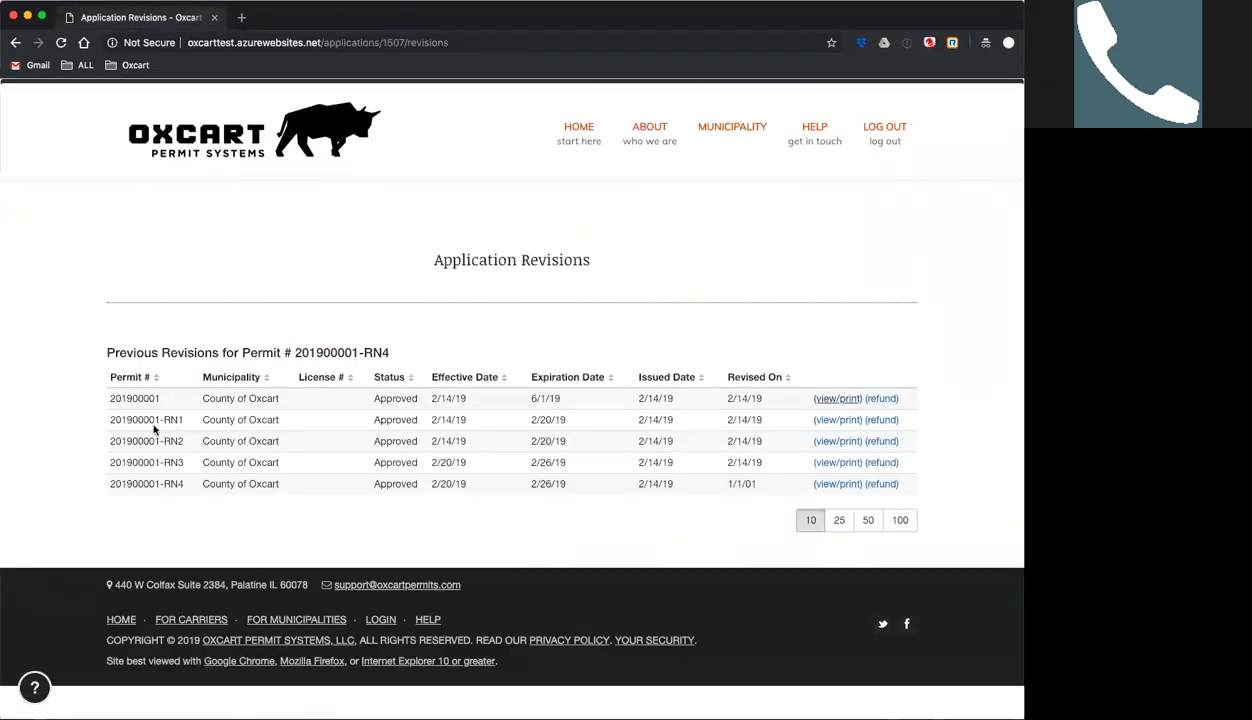
Download the printable permit PDF for revision 201900001-RN4.
{"action": "left_click", "coordinate": [824, 487]}
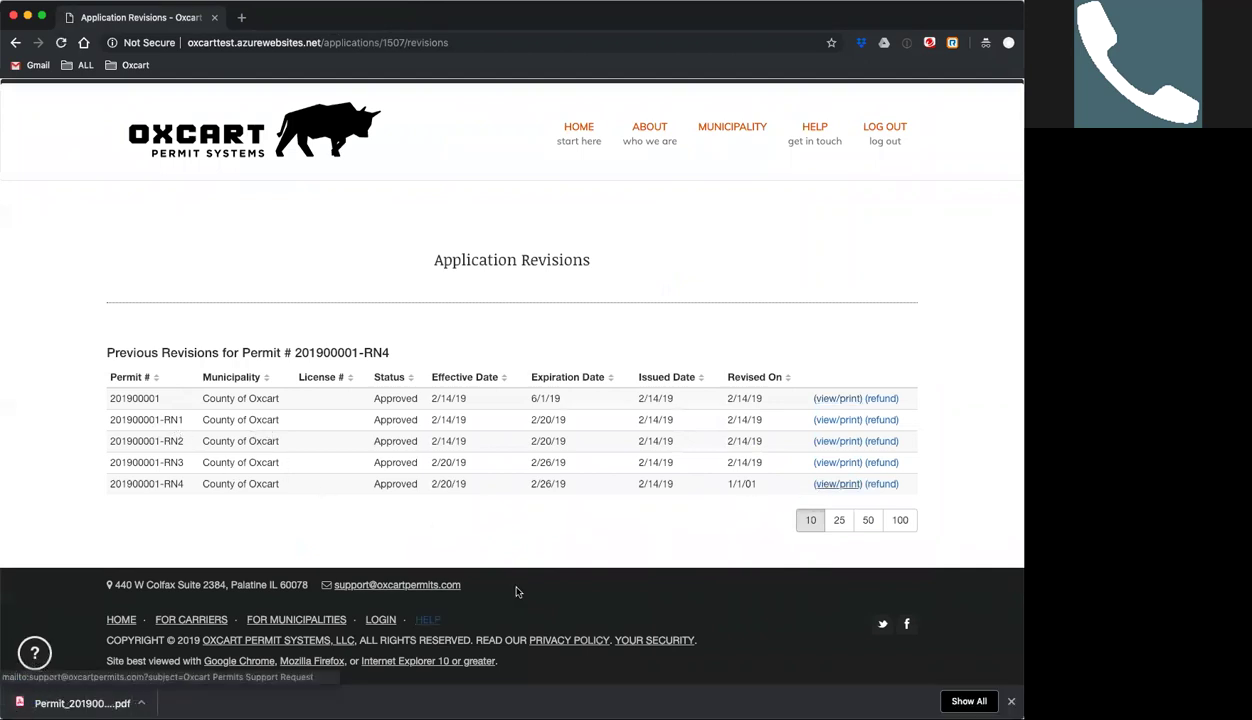
Open the downloaded RN4 permit PDF, read through it, and close its tab.
{"action": "left_click", "coordinate": [80, 703]}
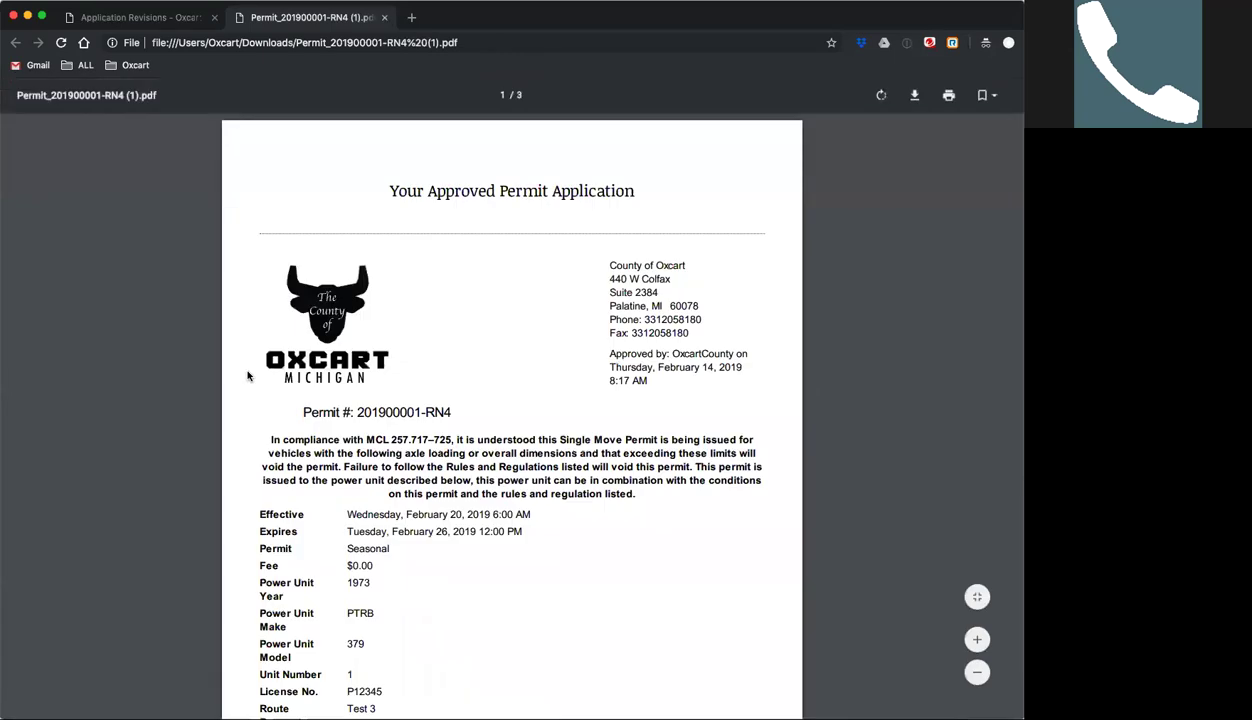
{"action": "scroll", "coordinate": [540, 350], "scroll_direction": "down", "scroll_amount": 3}
{"action": "scroll", "coordinate": [540, 352], "scroll_direction": "down", "scroll_amount": 1}
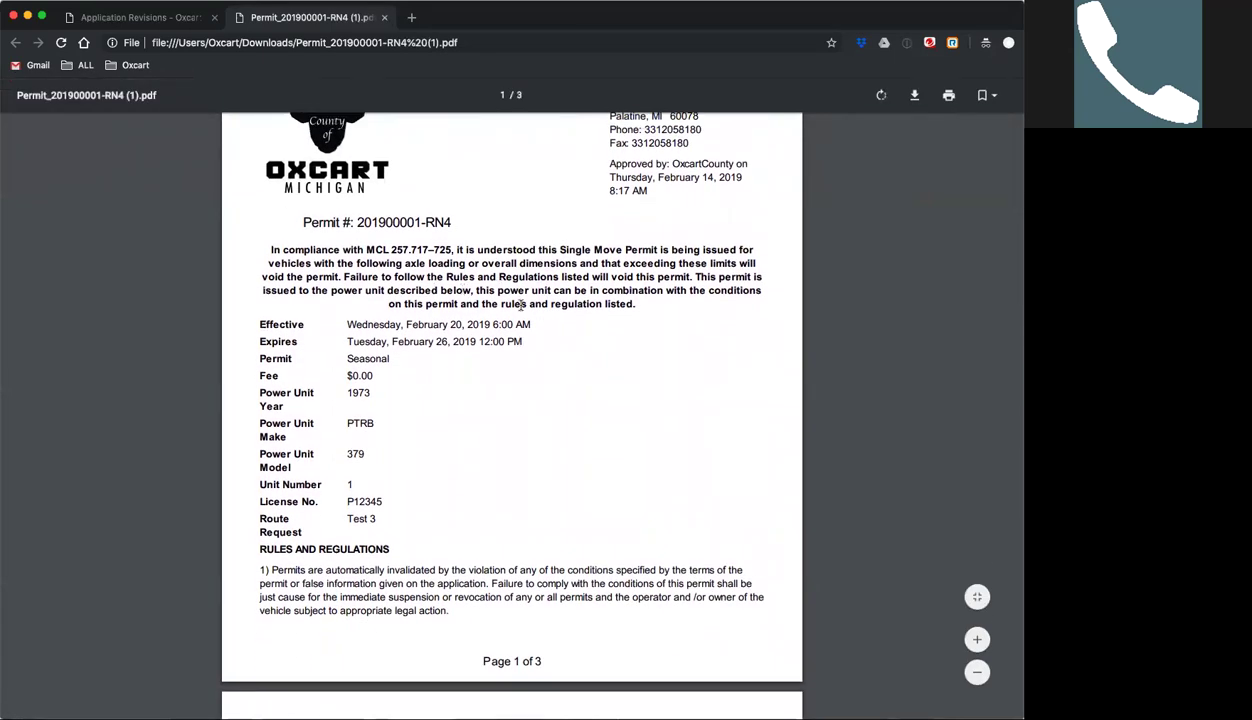
{"action": "scroll", "coordinate": [559, 357], "scroll_direction": "down", "scroll_amount": 2}
{"action": "scroll", "coordinate": [559, 357], "scroll_direction": "up", "scroll_amount": 3}
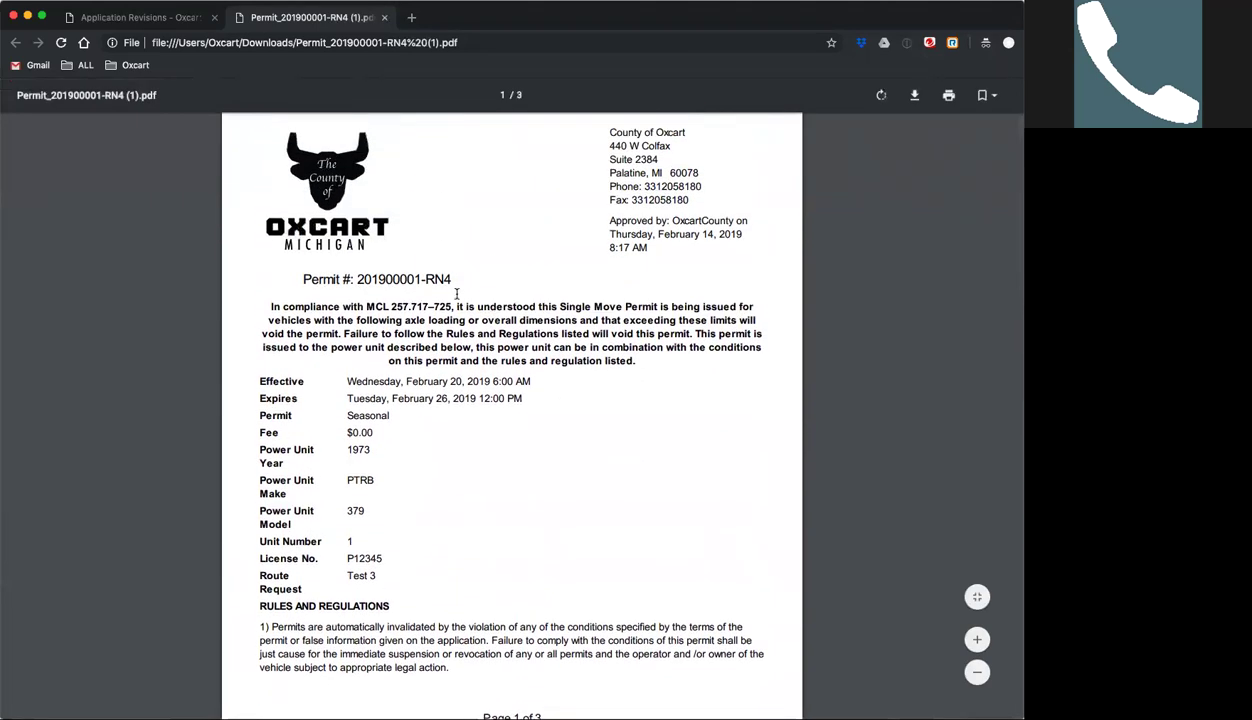
{"action": "scroll", "coordinate": [544, 391], "scroll_direction": "down", "scroll_amount": 4}
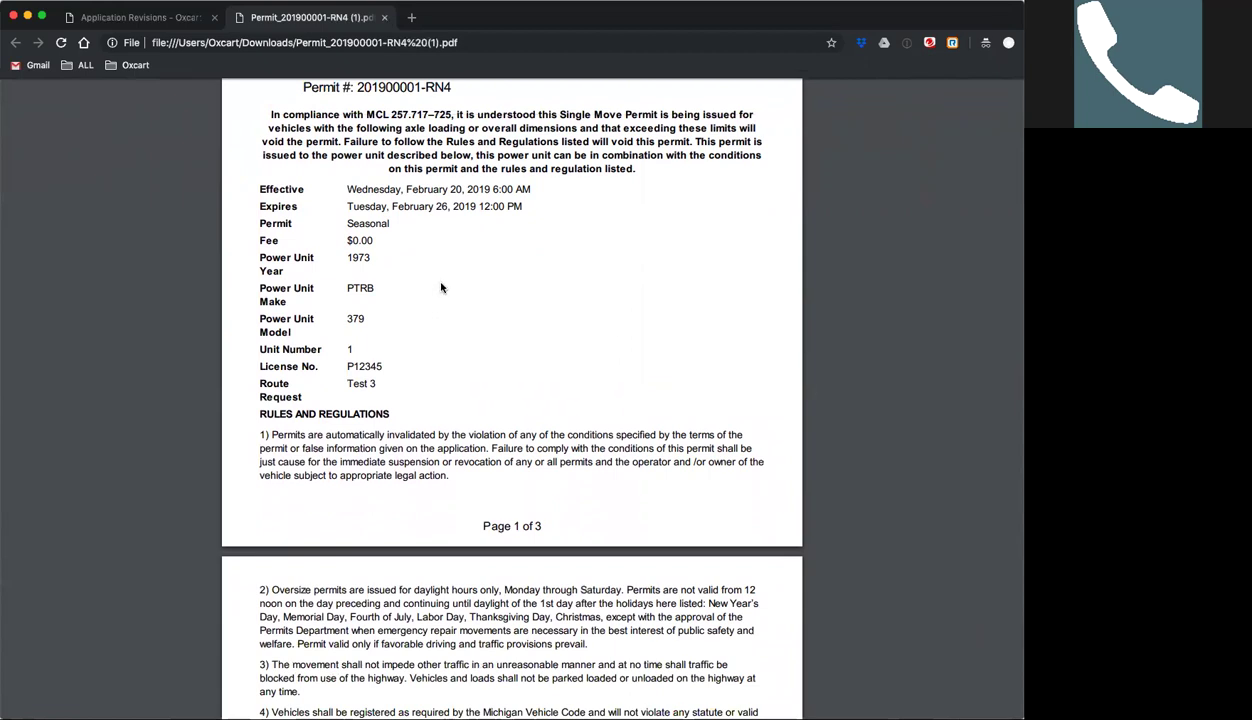
{"action": "scroll", "coordinate": [435, 282], "scroll_direction": "up", "scroll_amount": 5}
{"action": "scroll", "coordinate": [442, 280], "scroll_direction": "up", "scroll_amount": 2}
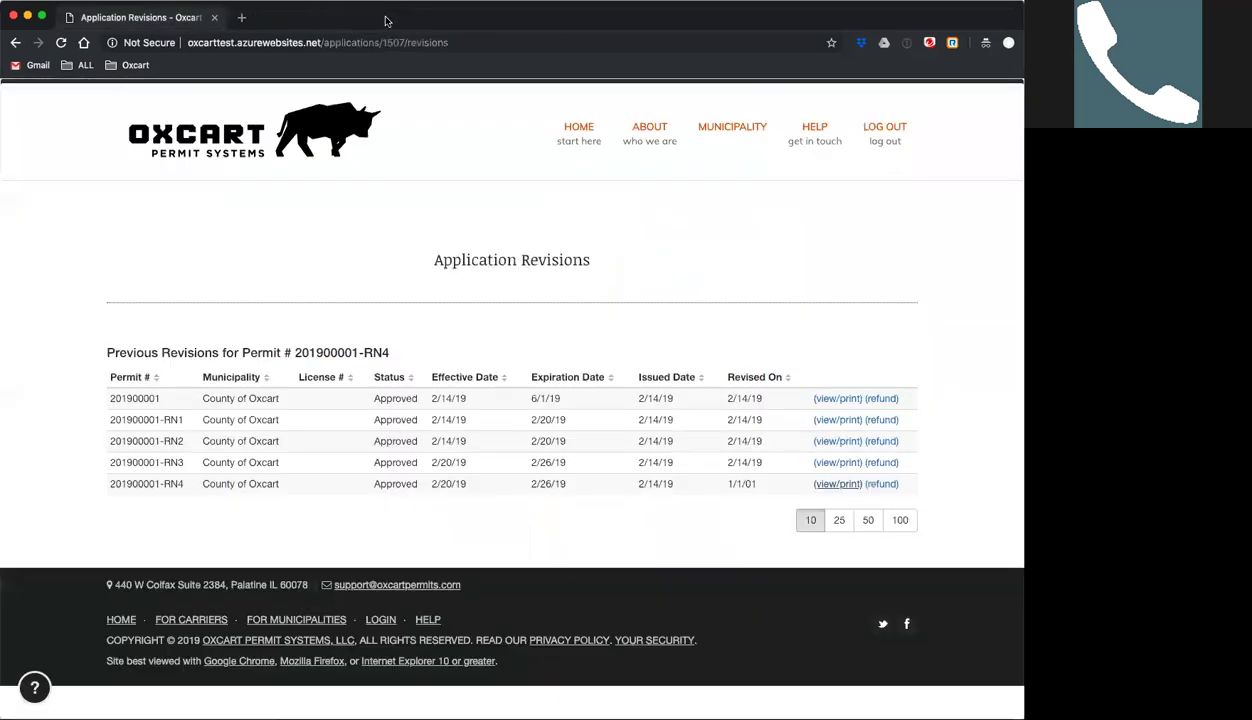
{"action": "left_click", "coordinate": [384, 17]}
Go back to the dashboard and open the pending TEST guest application for approval.
{"action": "left_click", "coordinate": [578, 128]}
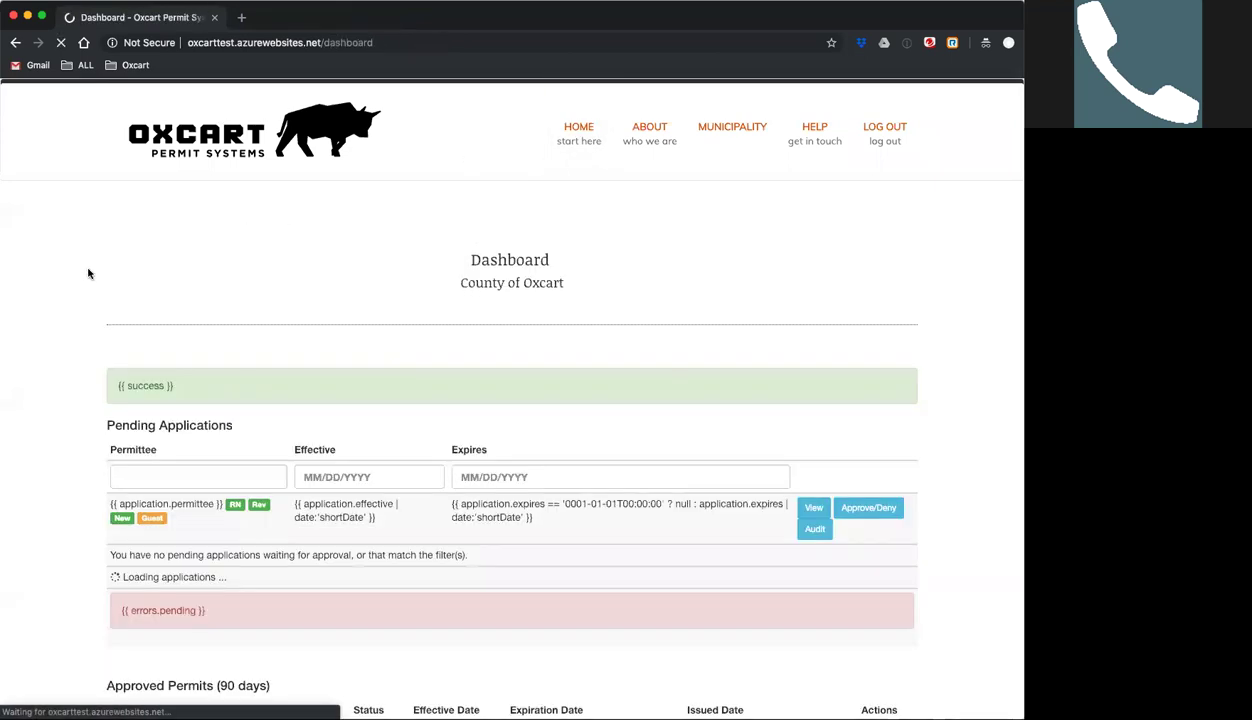
{"action": "scroll", "coordinate": [80, 270], "scroll_direction": "down", "scroll_amount": 4}
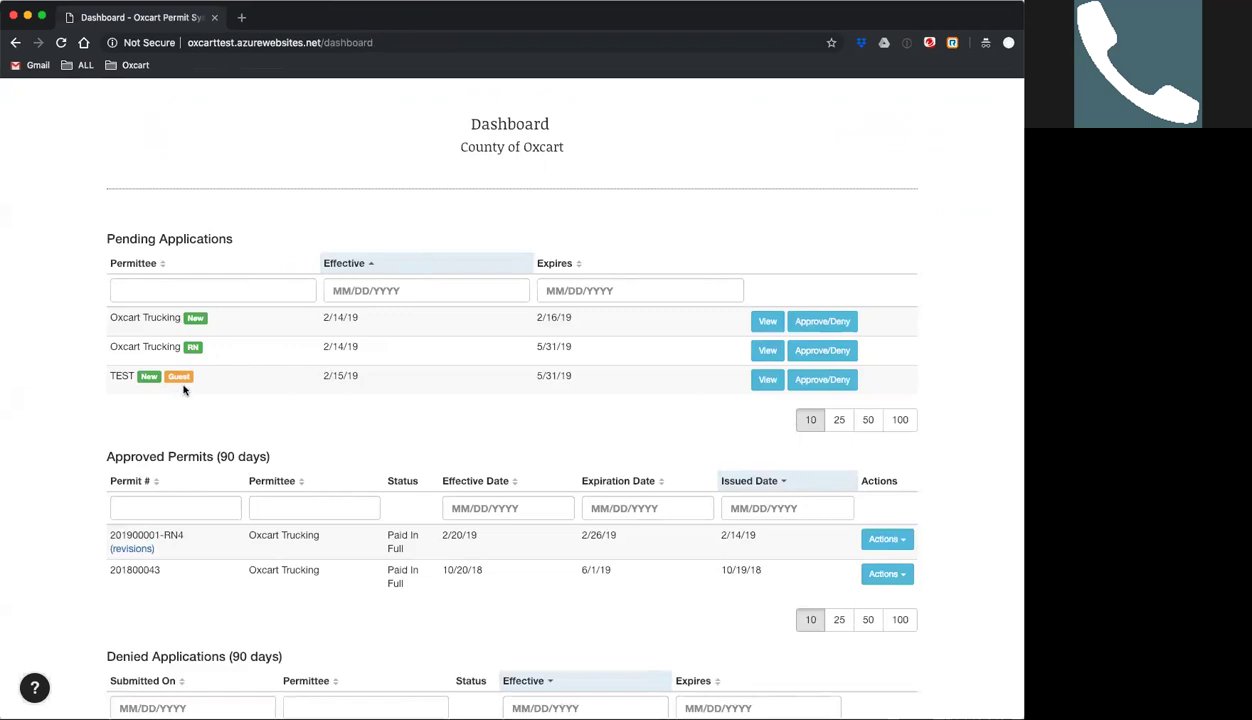
{"action": "left_click", "coordinate": [816, 382]}
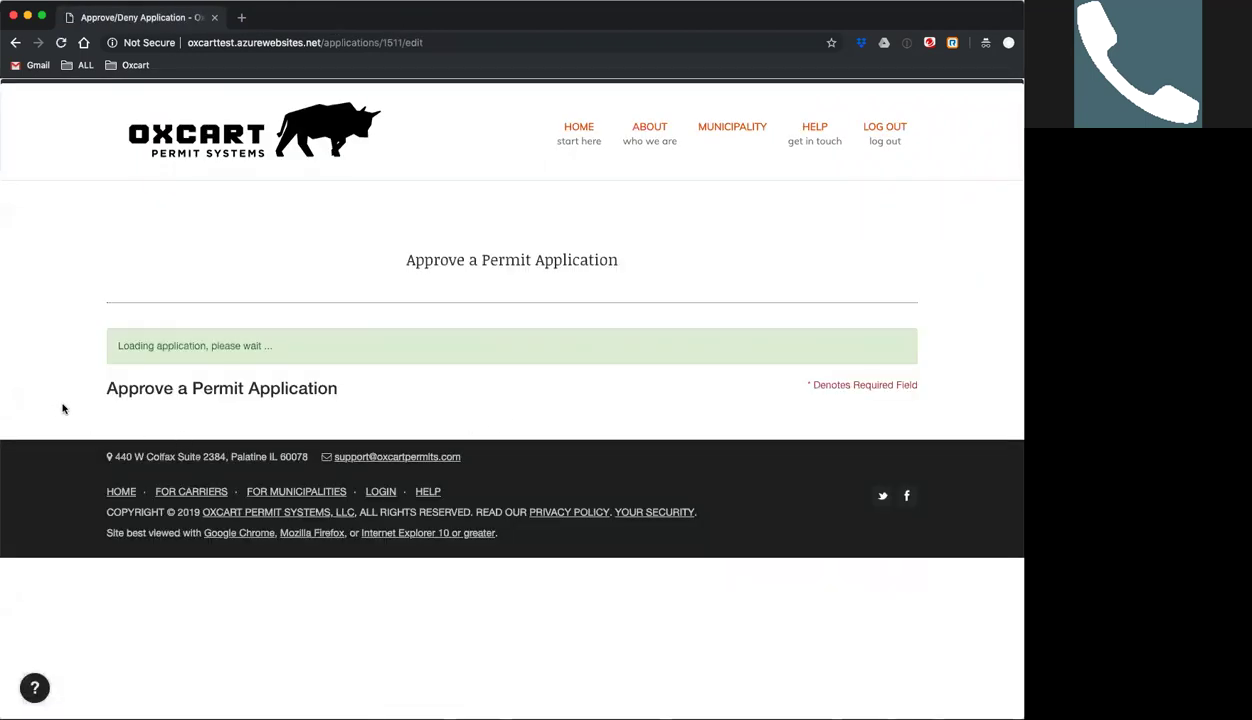
Review the TEST application form: a Seasonal ($100) public utility permit starting 2019/02/15.
{"action": "scroll", "coordinate": [62, 408], "scroll_direction": "down", "scroll_amount": 4}
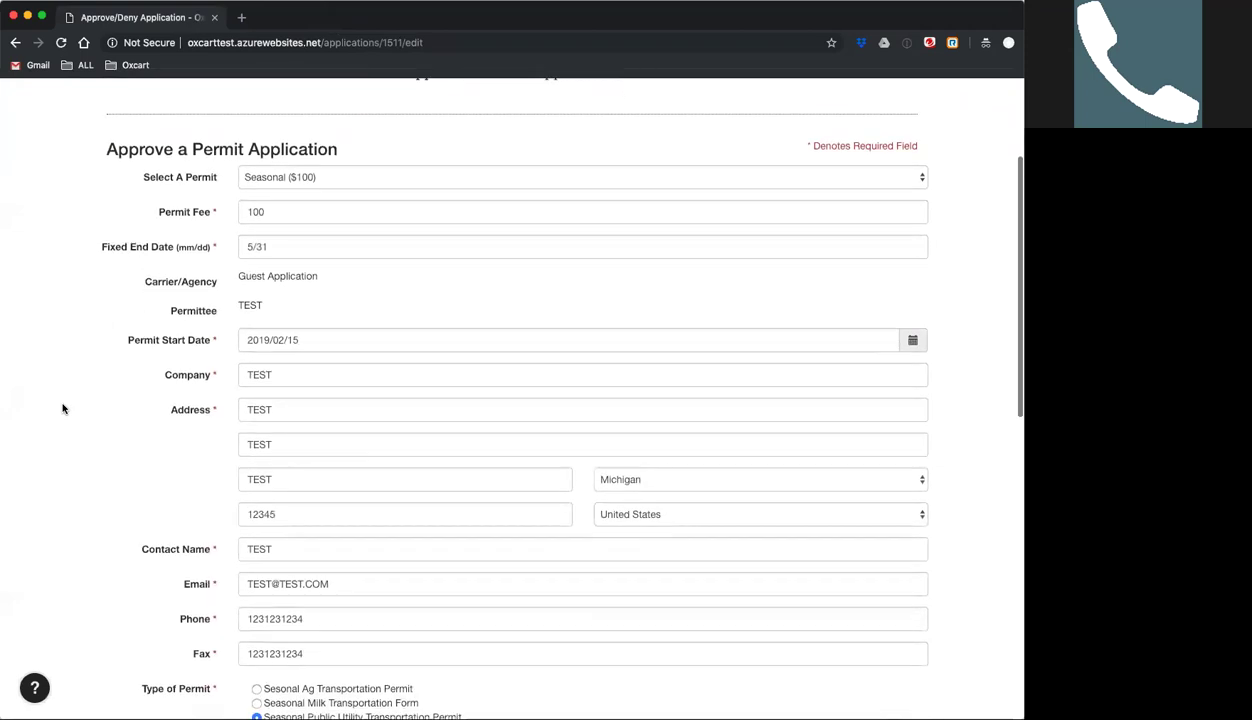
{"action": "scroll", "coordinate": [62, 408], "scroll_direction": "down", "scroll_amount": 2}
{"action": "scroll", "coordinate": [62, 408], "scroll_direction": "down", "scroll_amount": 5}
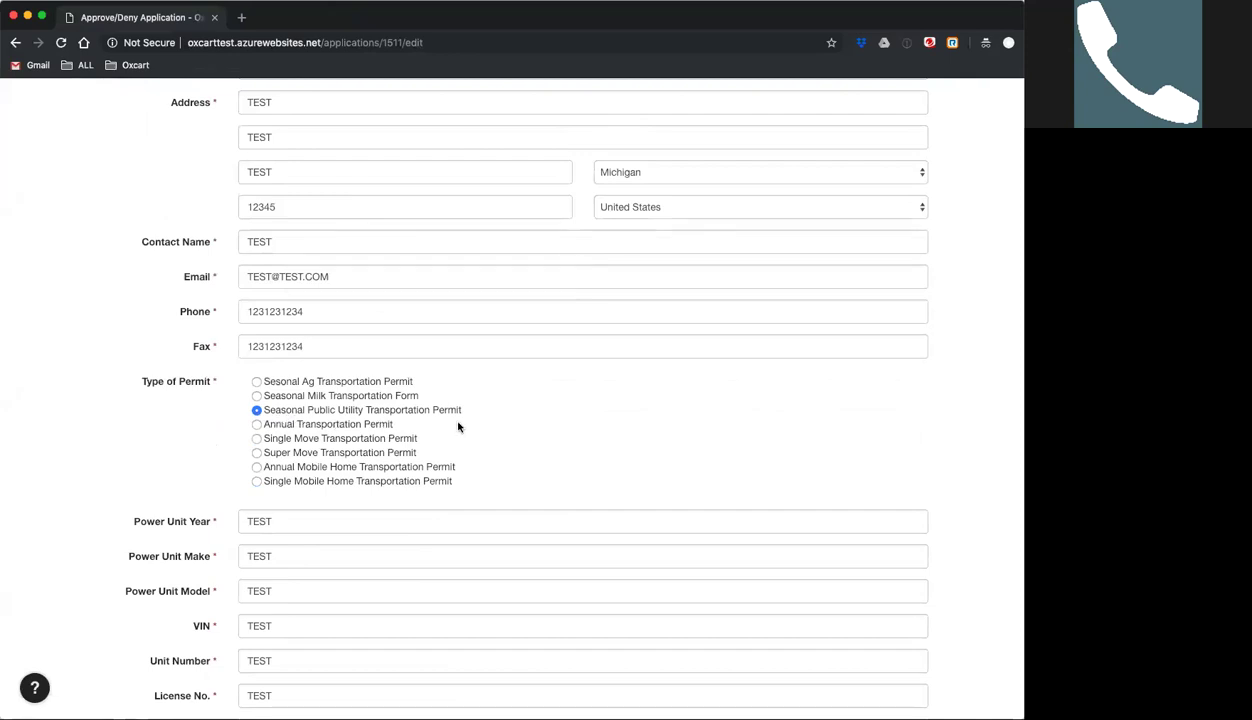
{"action": "scroll", "coordinate": [126, 416], "scroll_direction": "up", "scroll_amount": 2}
{"action": "scroll", "coordinate": [125, 417], "scroll_direction": "down", "scroll_amount": 2}
{"action": "scroll", "coordinate": [125, 417], "scroll_direction": "up", "scroll_amount": 6}
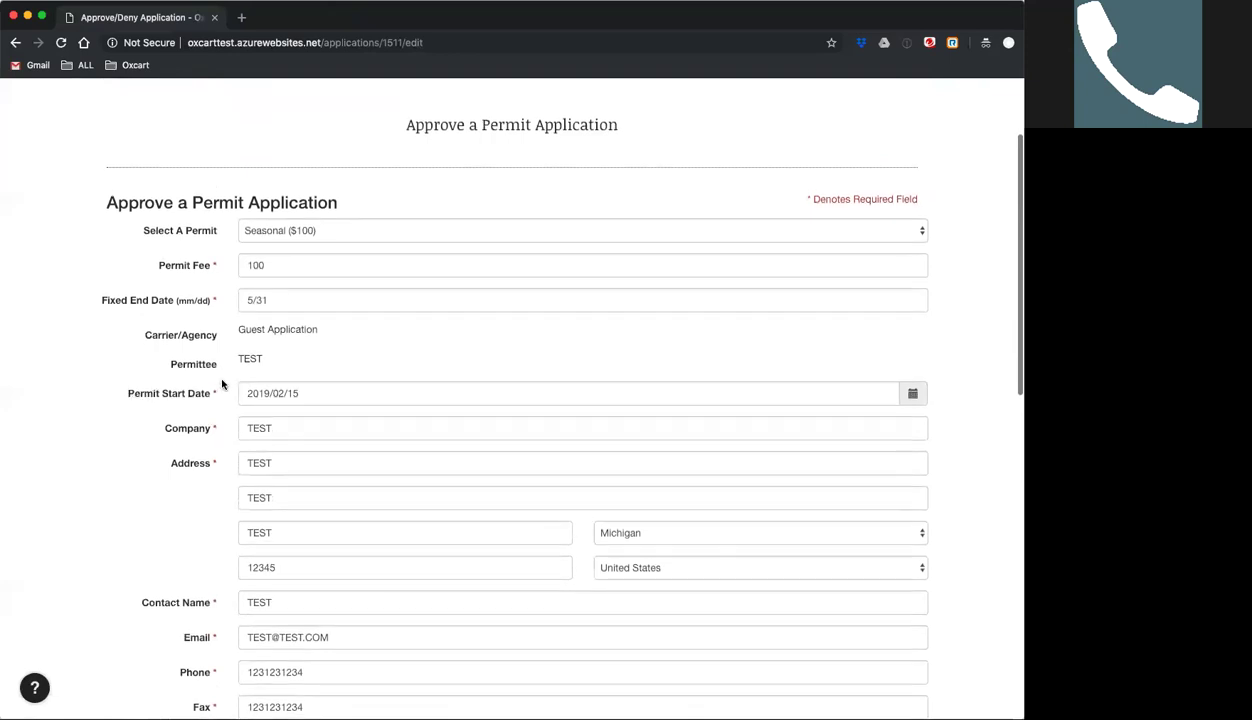
{"action": "scroll", "coordinate": [100, 441], "scroll_direction": "down", "scroll_amount": 5}
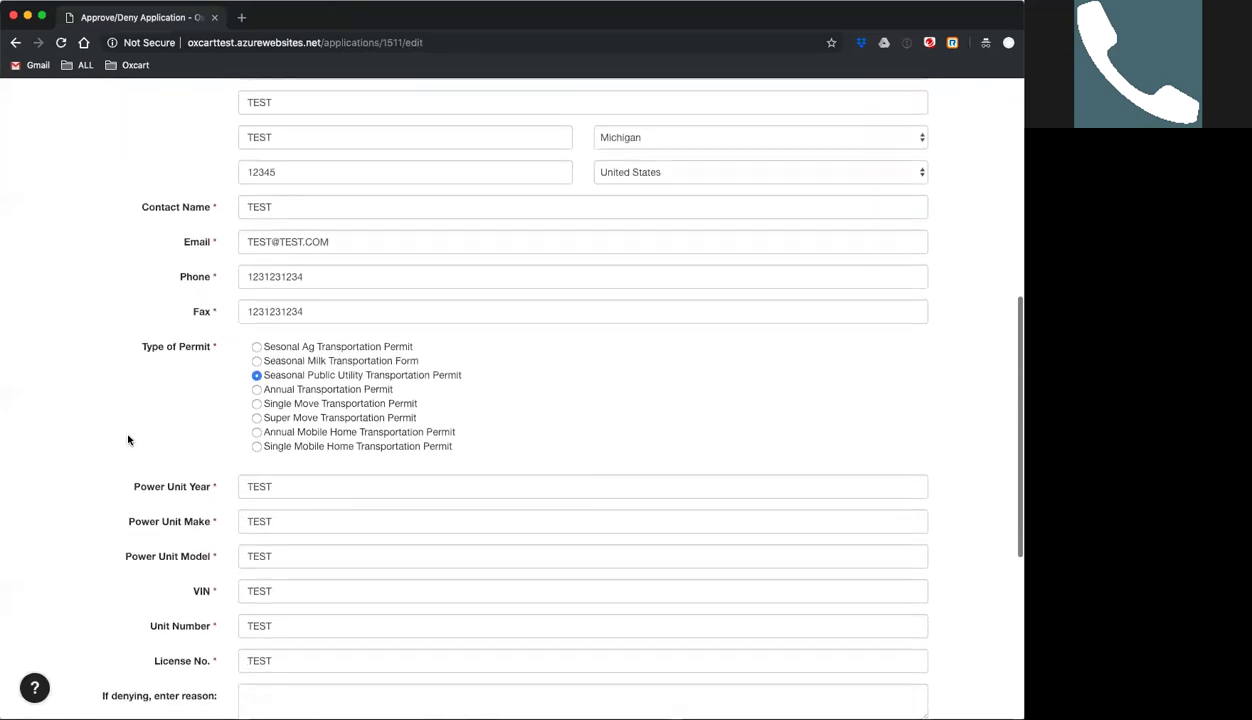
{"action": "scroll", "coordinate": [67, 432], "scroll_direction": "down", "scroll_amount": 5}
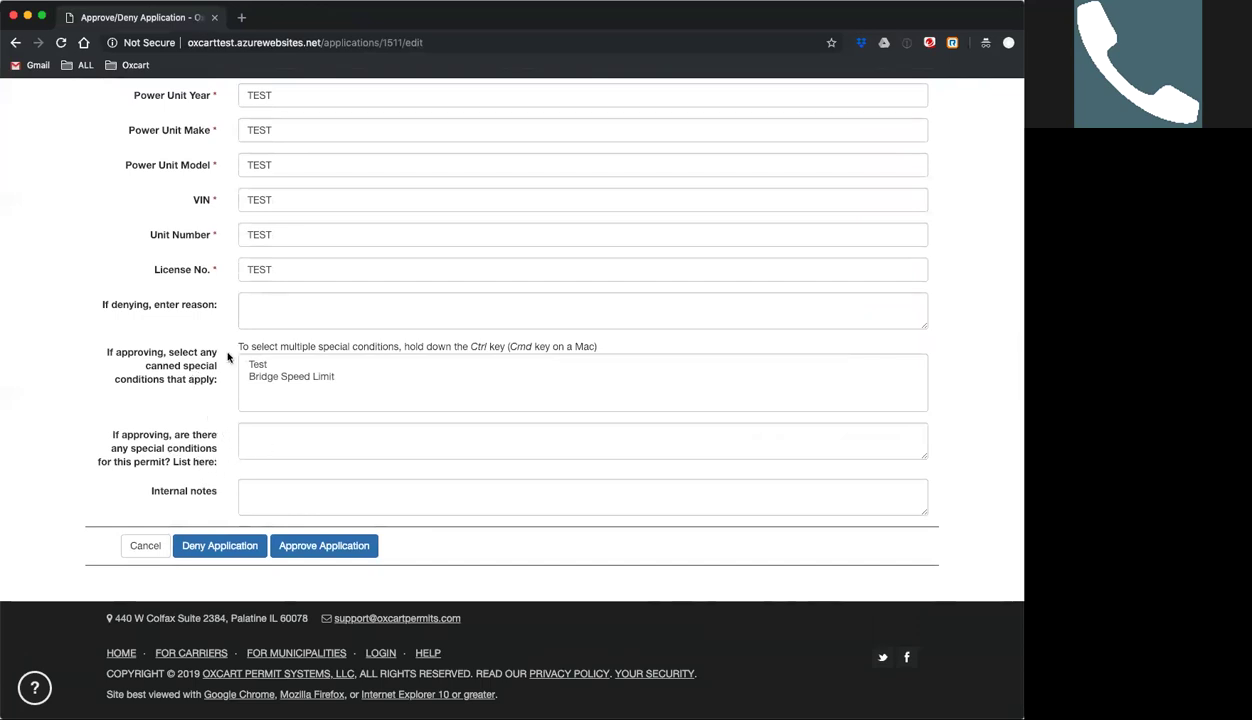
Deny the TEST guest application with reason 'please setup an account in Oxcart amd resubmit'.
{"action": "left_click", "coordinate": [265, 309]}
{"action": "type", "text": "please setup an account in"}
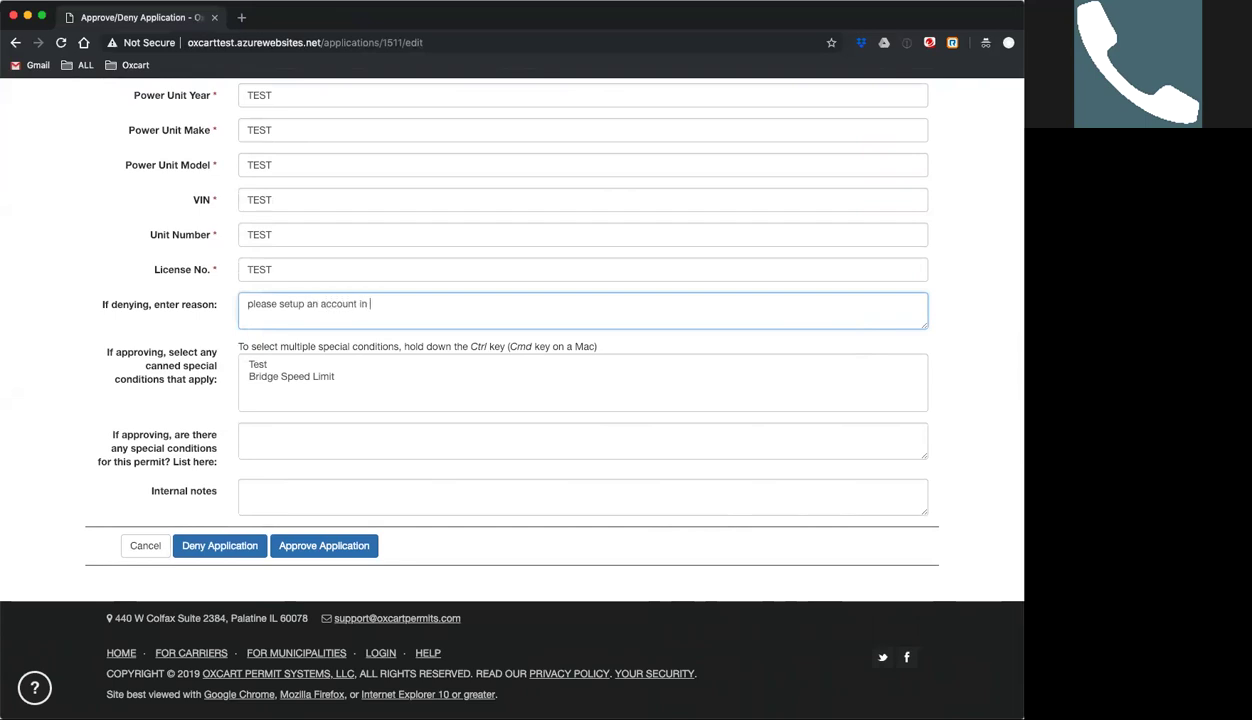
{"action": "type", "text": " Oxcart amd resubmit"}
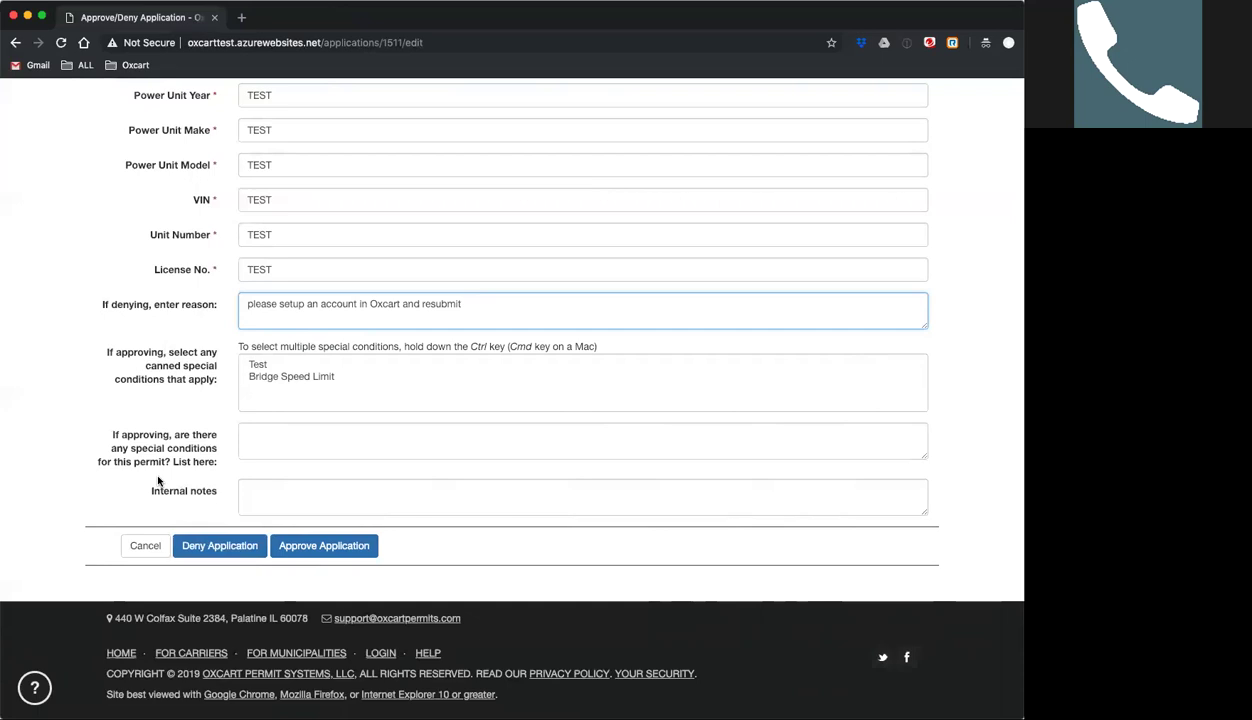
{"action": "left_click", "coordinate": [210, 548]}
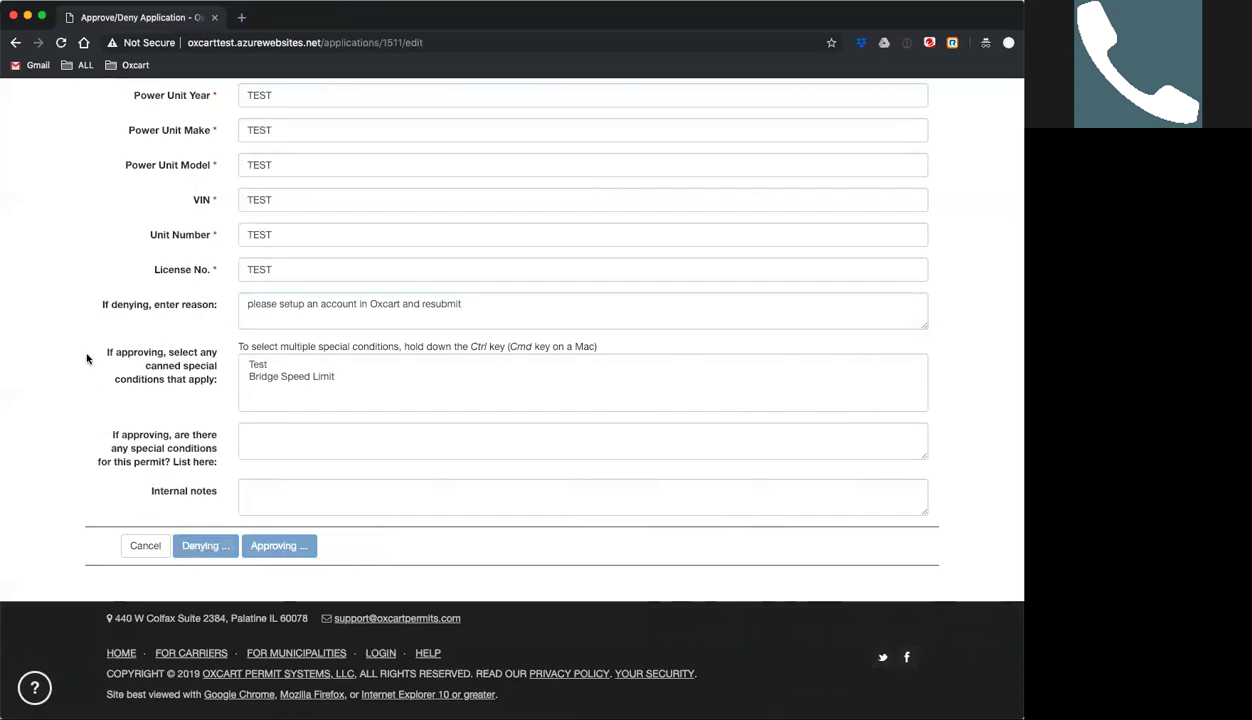
{"action": "scroll", "coordinate": [86, 358], "scroll_direction": "up", "scroll_amount": 15}
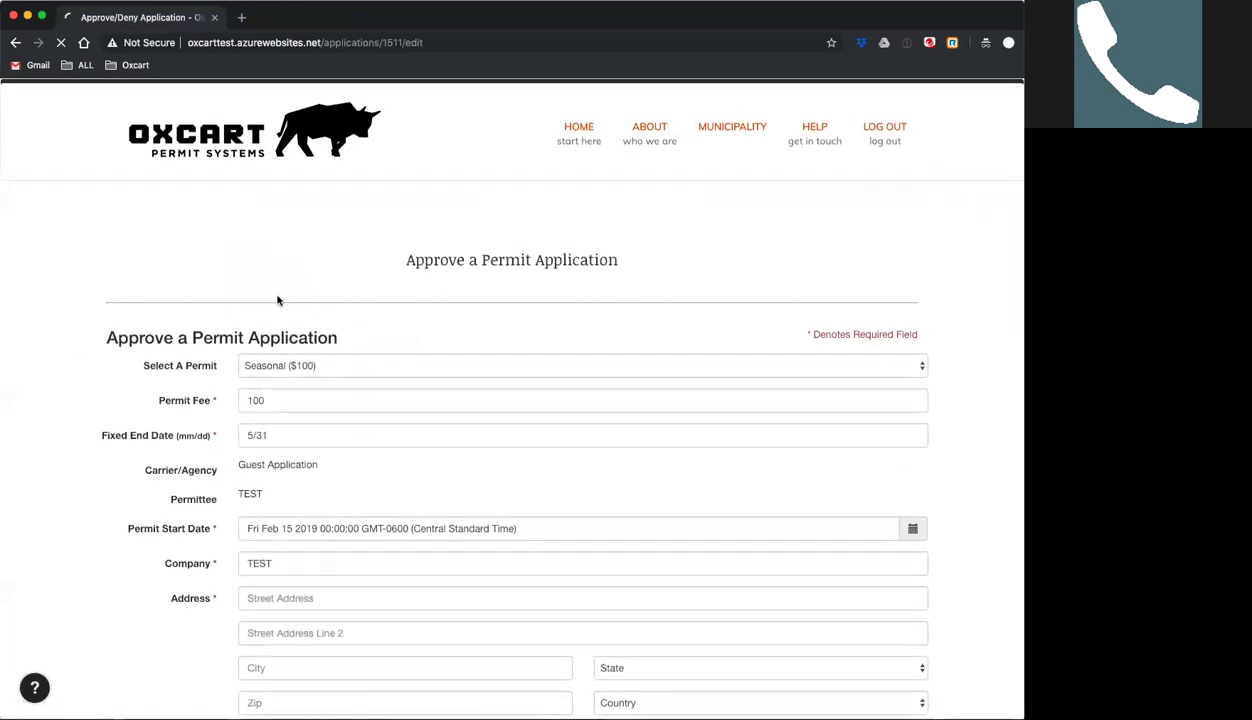
{"action": "scroll", "coordinate": [119, 301], "scroll_direction": "down", "scroll_amount": 1}
{"action": "scroll", "coordinate": [110, 290], "scroll_direction": "down", "scroll_amount": 3}
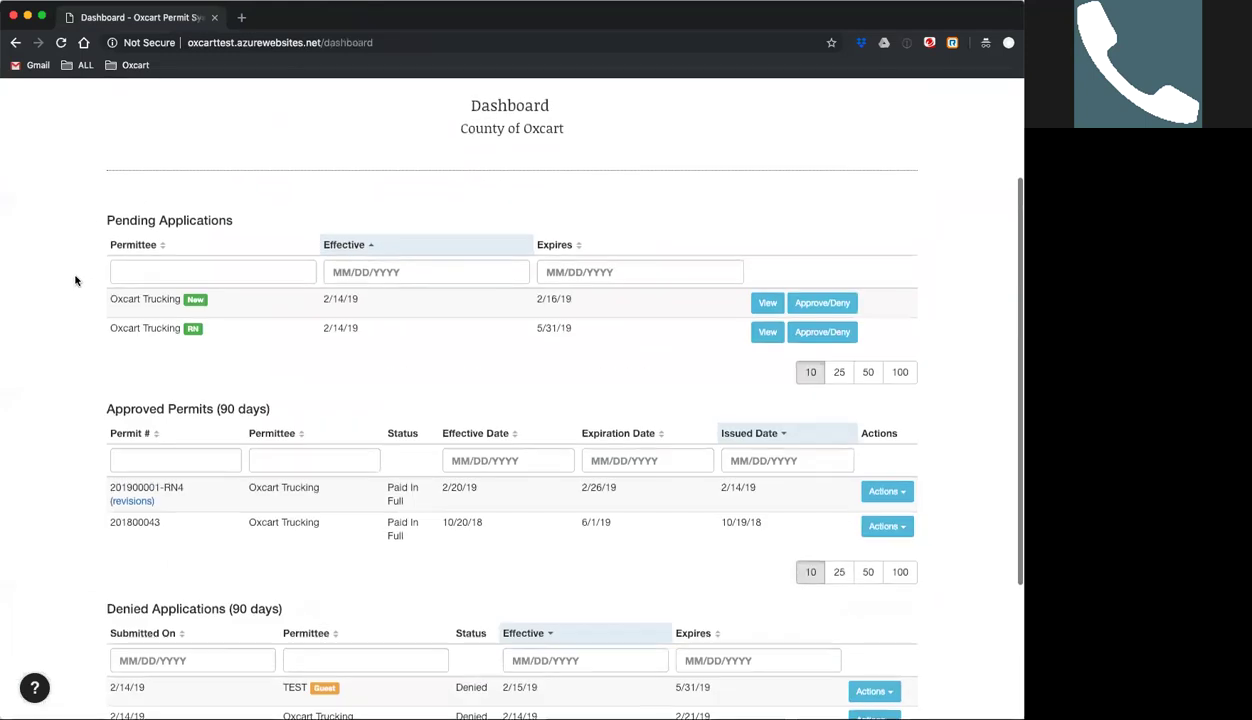
{"action": "scroll", "coordinate": [77, 279], "scroll_direction": "up", "scroll_amount": 1}
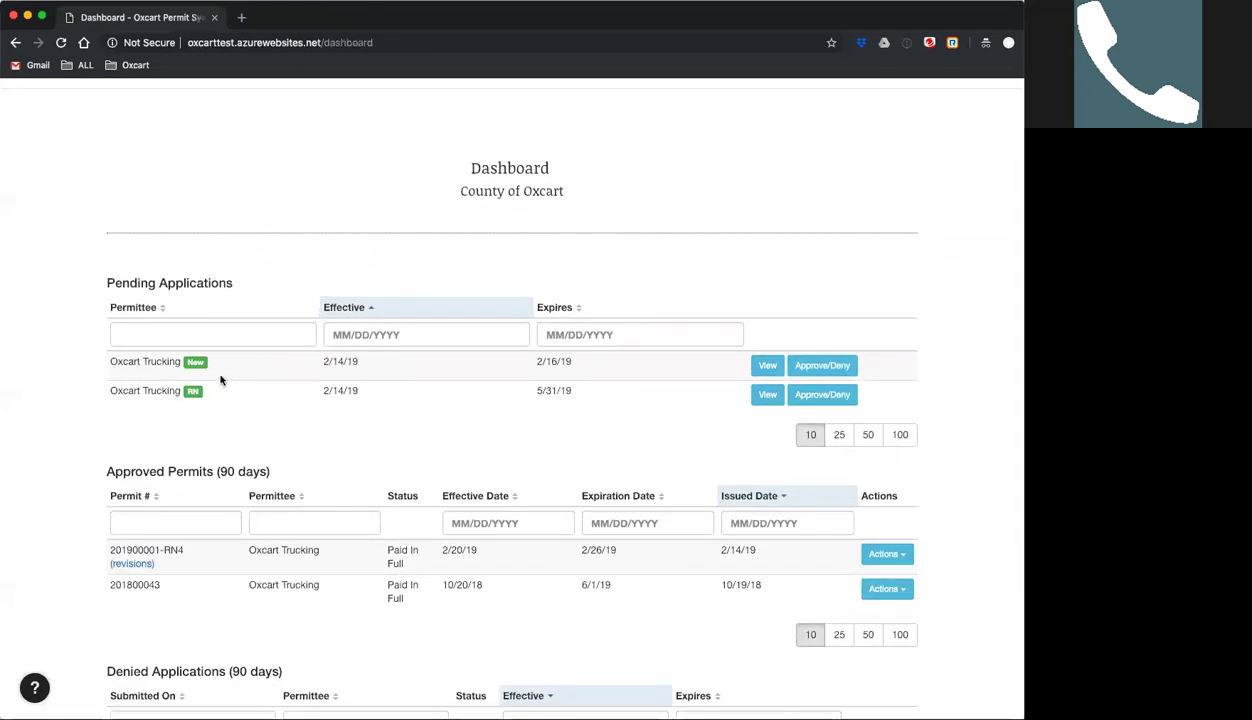
Open the Approve/Deny form for Oxcart Trucking's new single-trip application.
{"action": "left_click", "coordinate": [824, 368]}
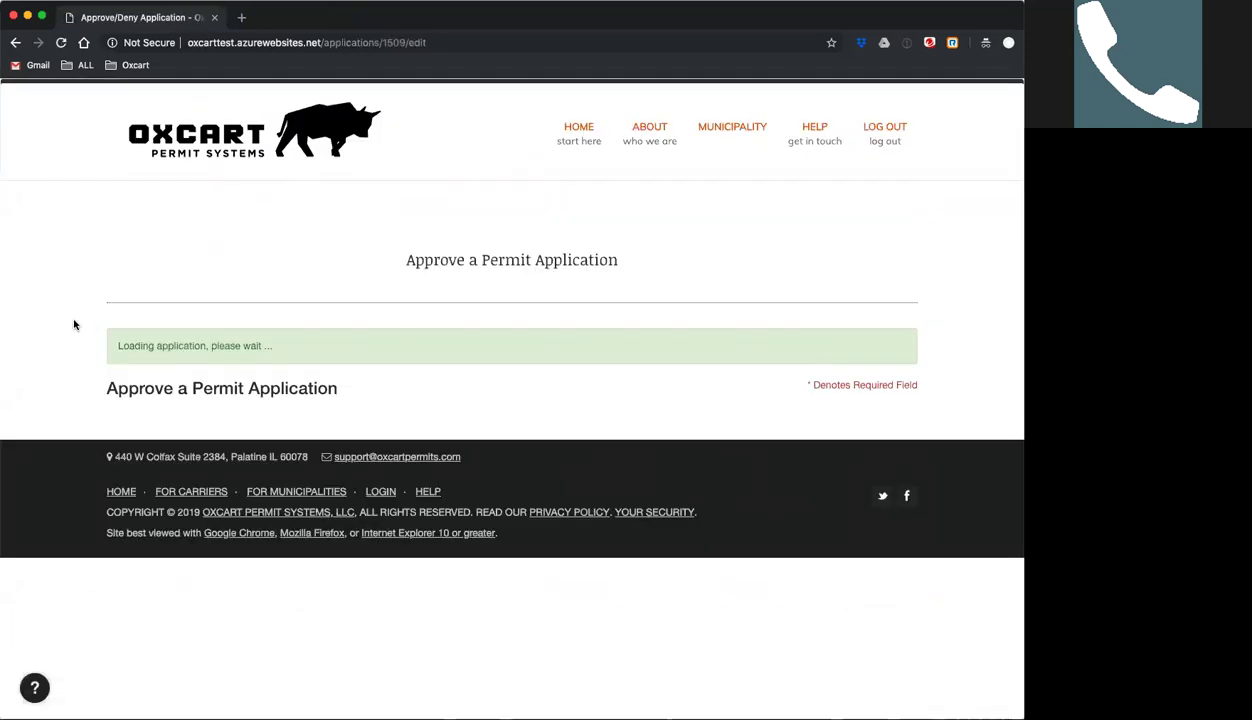
Approve Oxcart Trucking's 3-day Single Trip ($25) application, bringing up the disclaimer.
{"action": "scroll", "coordinate": [74, 325], "scroll_direction": "down", "scroll_amount": 3}
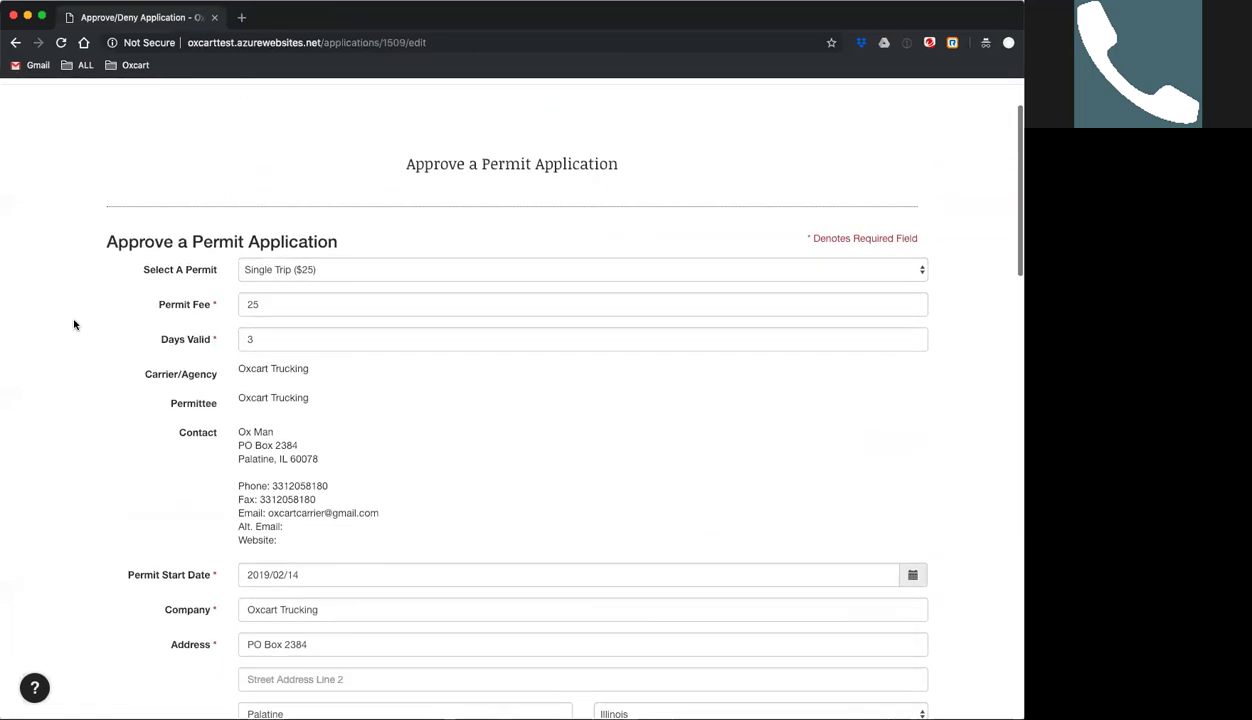
{"action": "scroll", "coordinate": [74, 325], "scroll_direction": "down", "scroll_amount": 1}
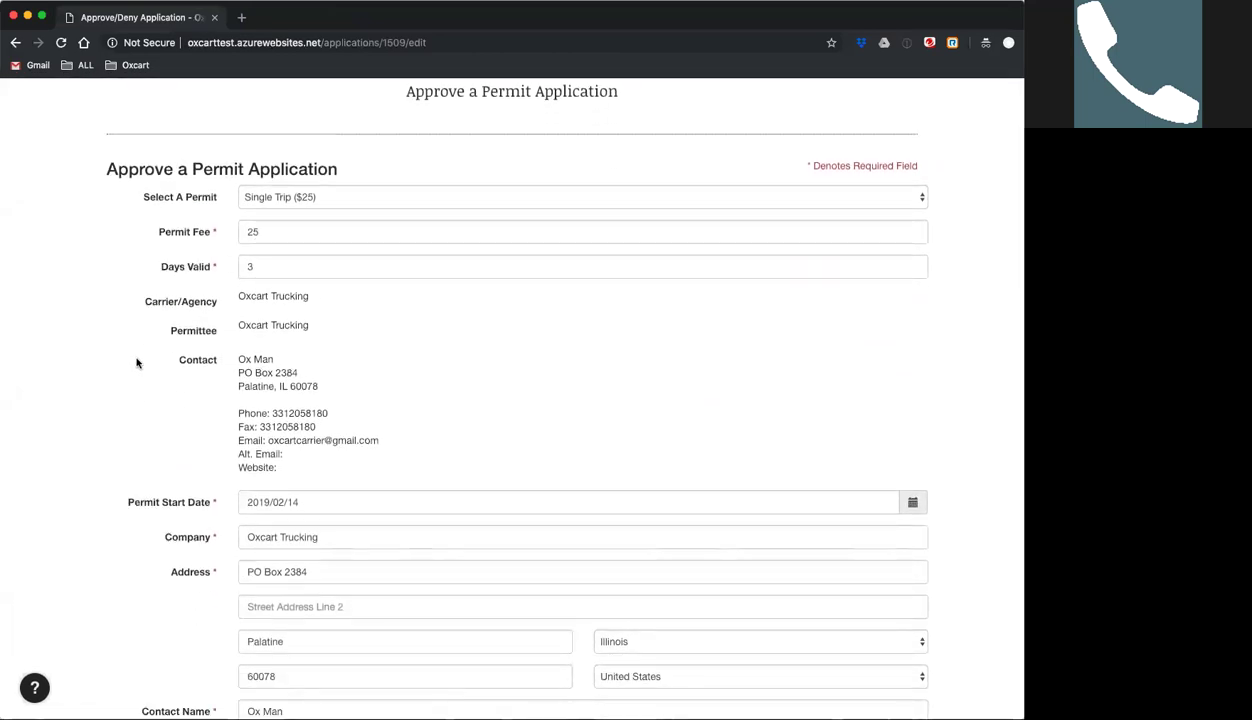
{"action": "scroll", "coordinate": [148, 405], "scroll_direction": "down", "scroll_amount": 7}
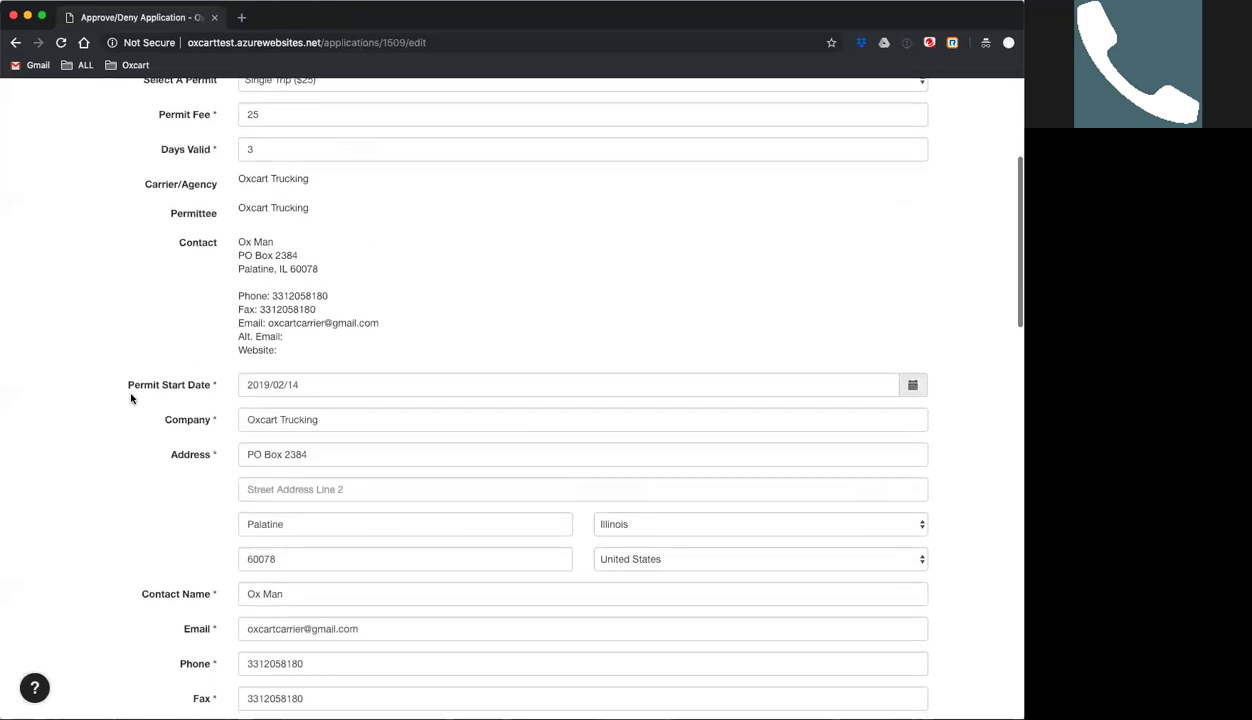
{"action": "scroll", "coordinate": [127, 396], "scroll_direction": "down", "scroll_amount": 20}
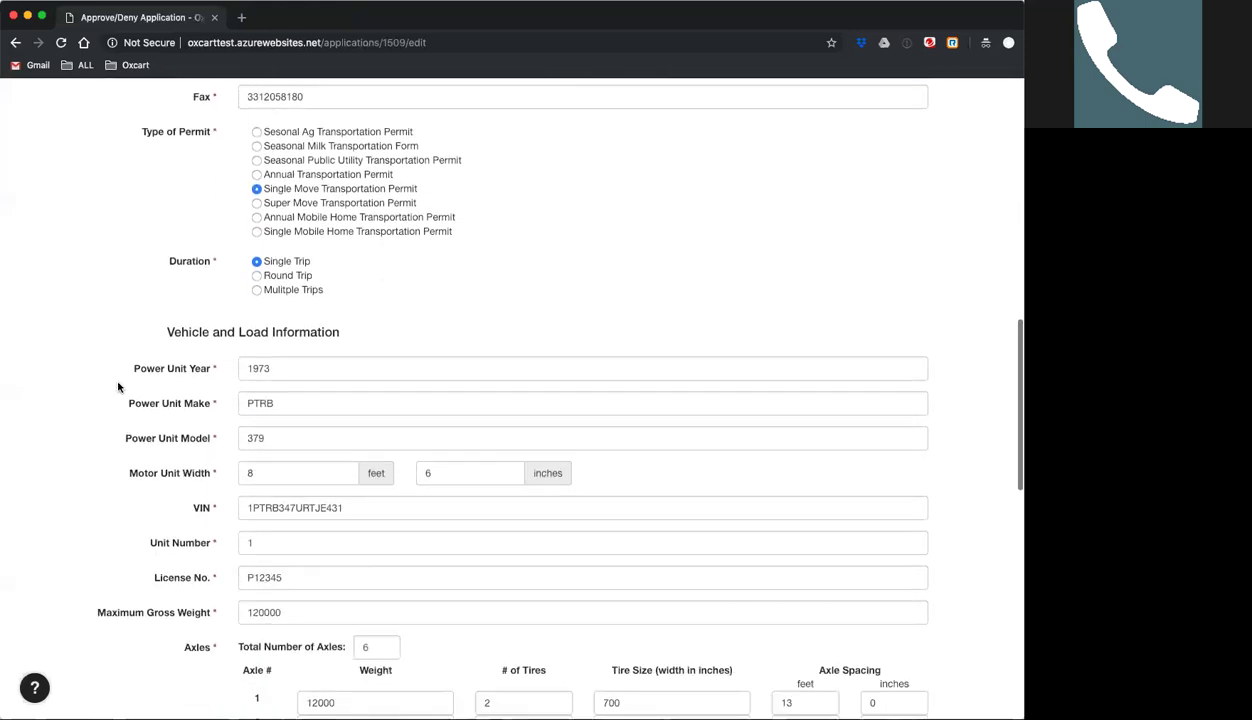
{"action": "scroll", "coordinate": [116, 384], "scroll_direction": "down", "scroll_amount": 4}
{"action": "left_click", "coordinate": [316, 548]}
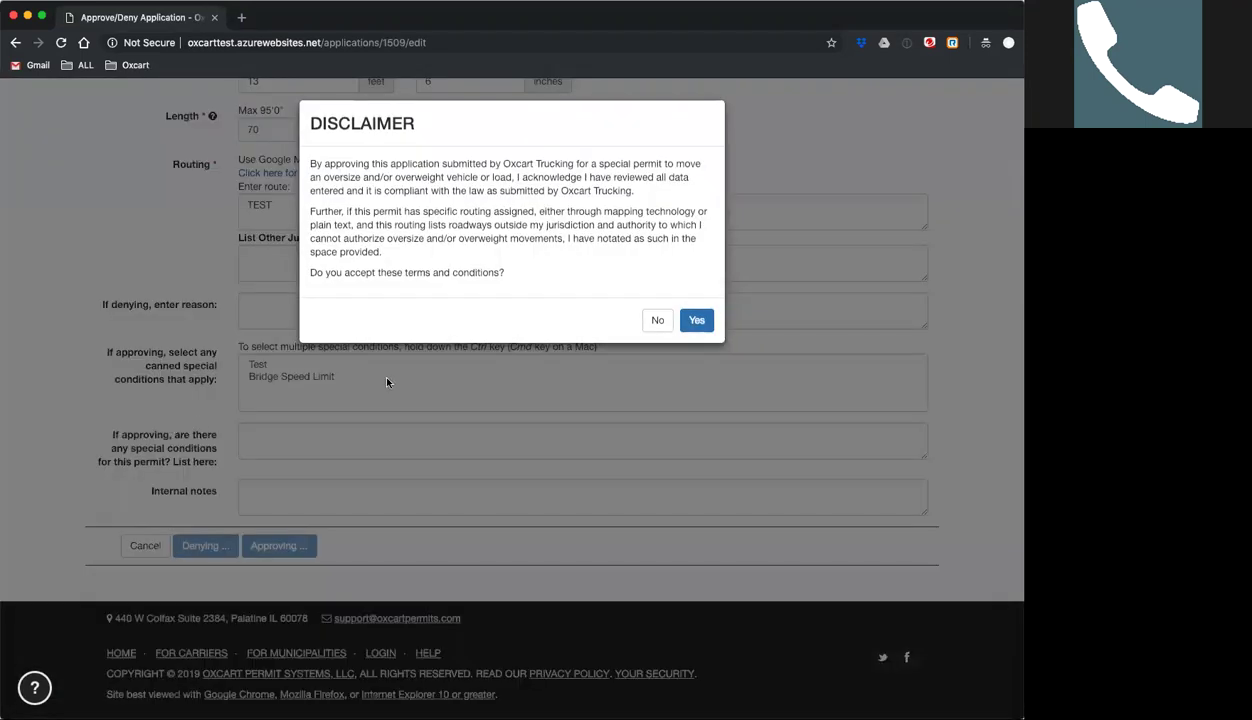
Accept the disclaimer, issuing permit 201900003 for 2/14/19–2/16/19.
{"action": "left_click", "coordinate": [688, 326]}
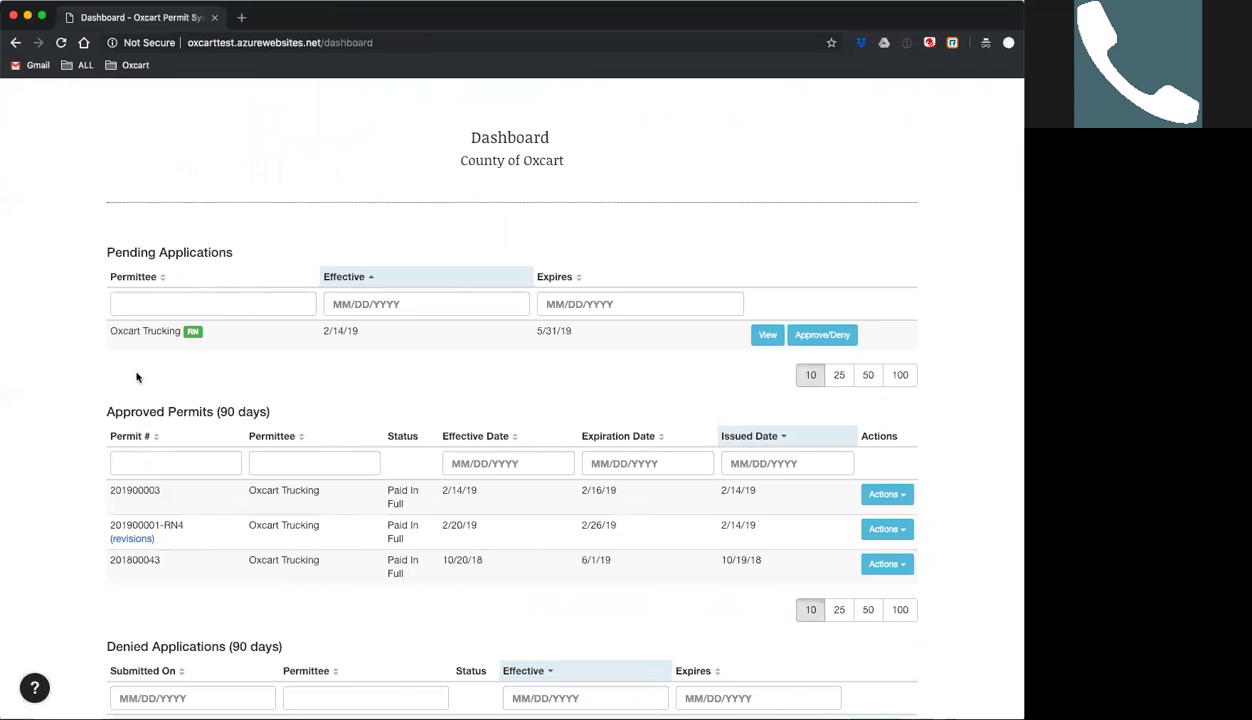
Open the approval form for Oxcart Trucking's pending RN application.
{"action": "scroll", "coordinate": [80, 341], "scroll_direction": "up", "scroll_amount": 2}
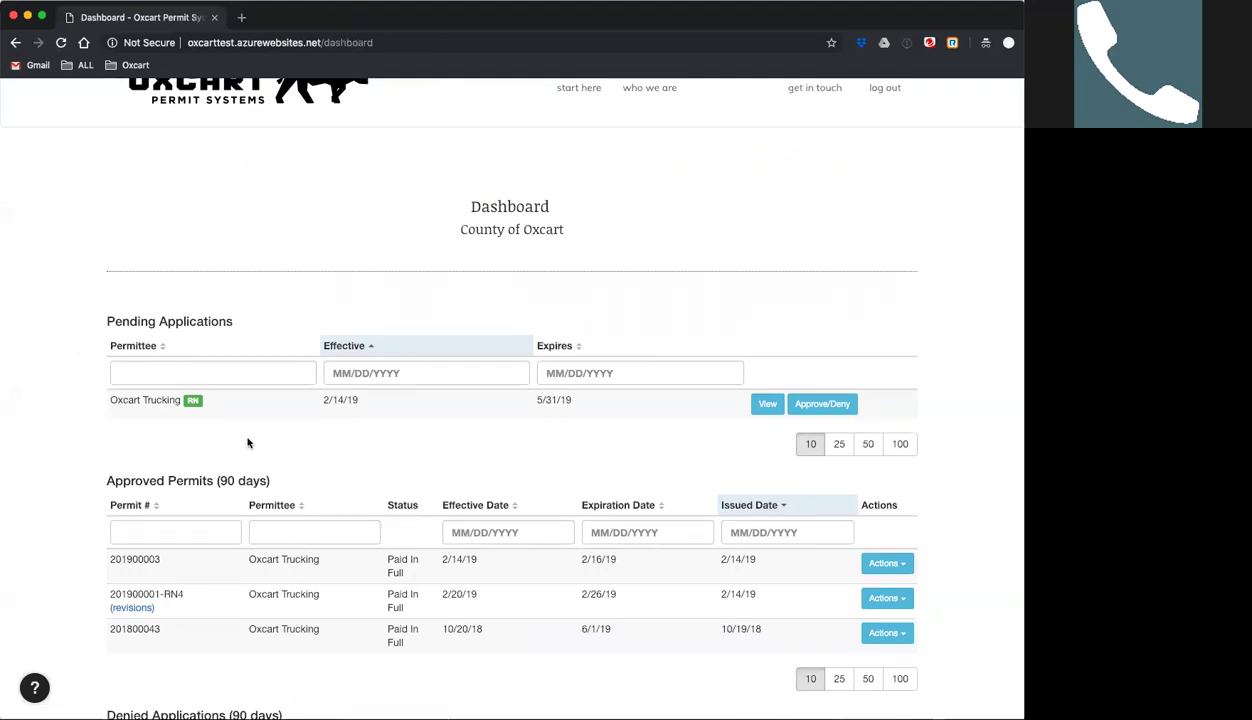
{"action": "left_click", "coordinate": [815, 404]}
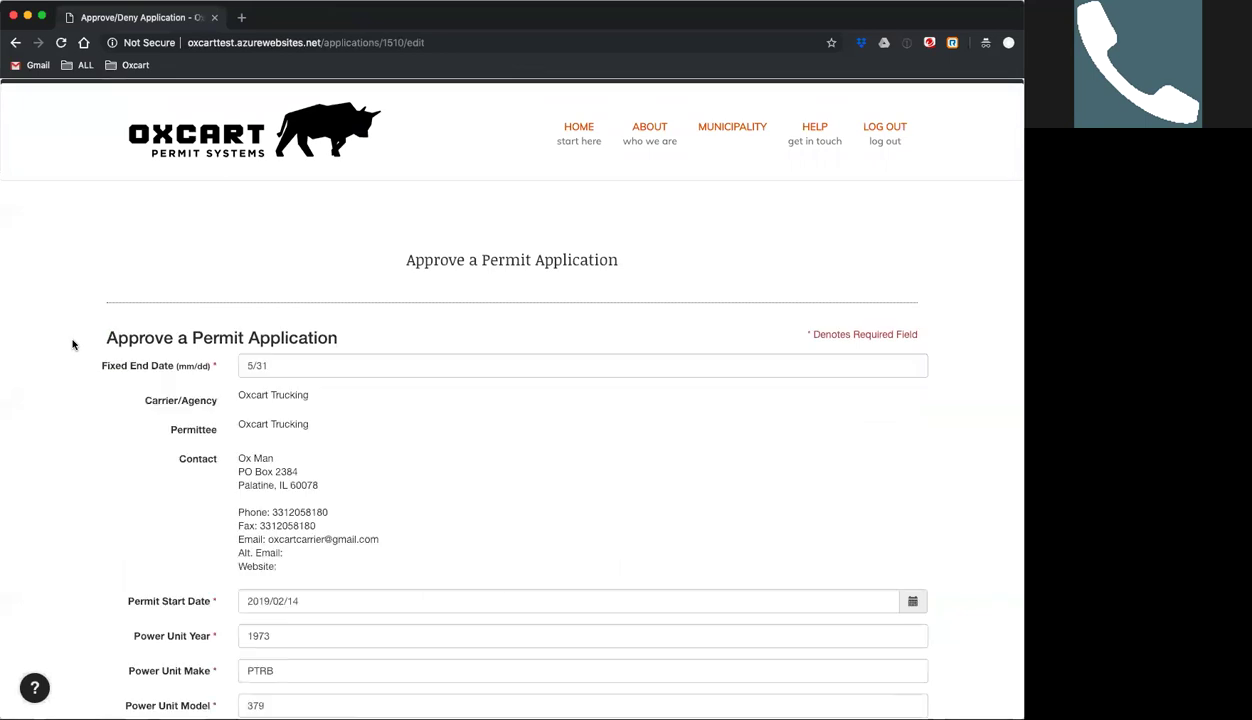
{"action": "scroll", "coordinate": [73, 344], "scroll_direction": "down", "scroll_amount": 3}
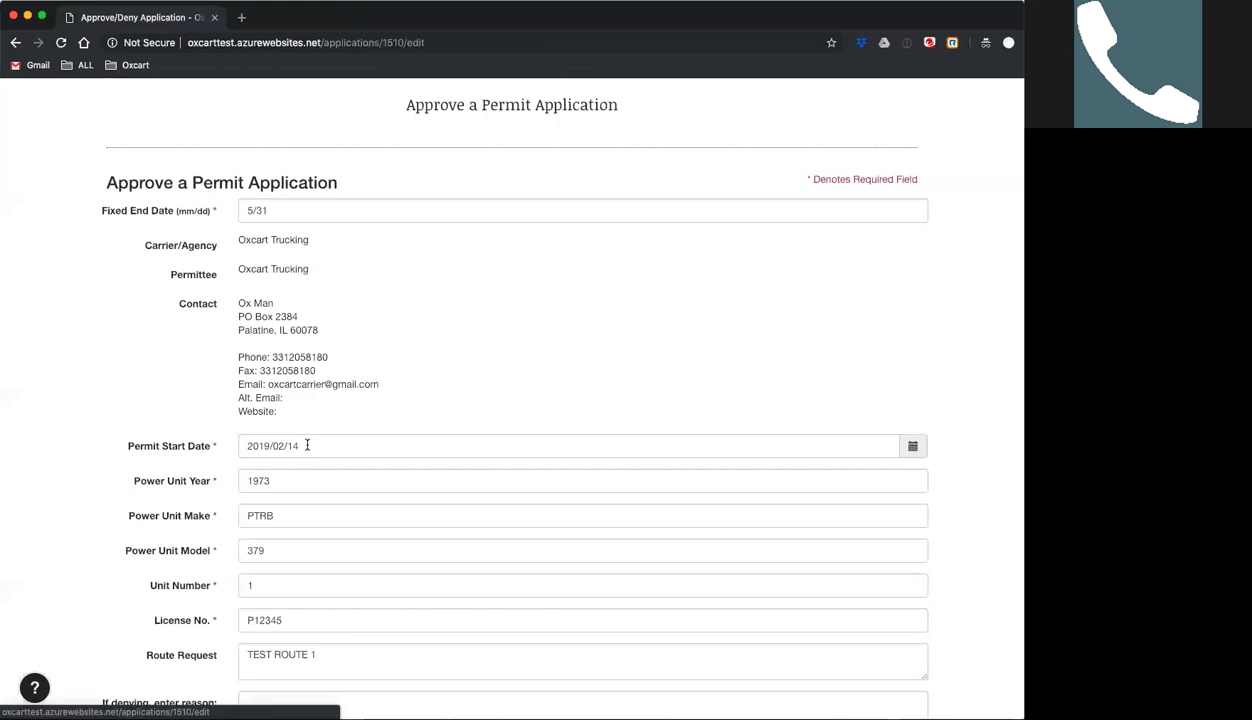
Change the permit start date from 2019/02/14 to February 16, 2019.
{"action": "left_click", "coordinate": [309, 445]}
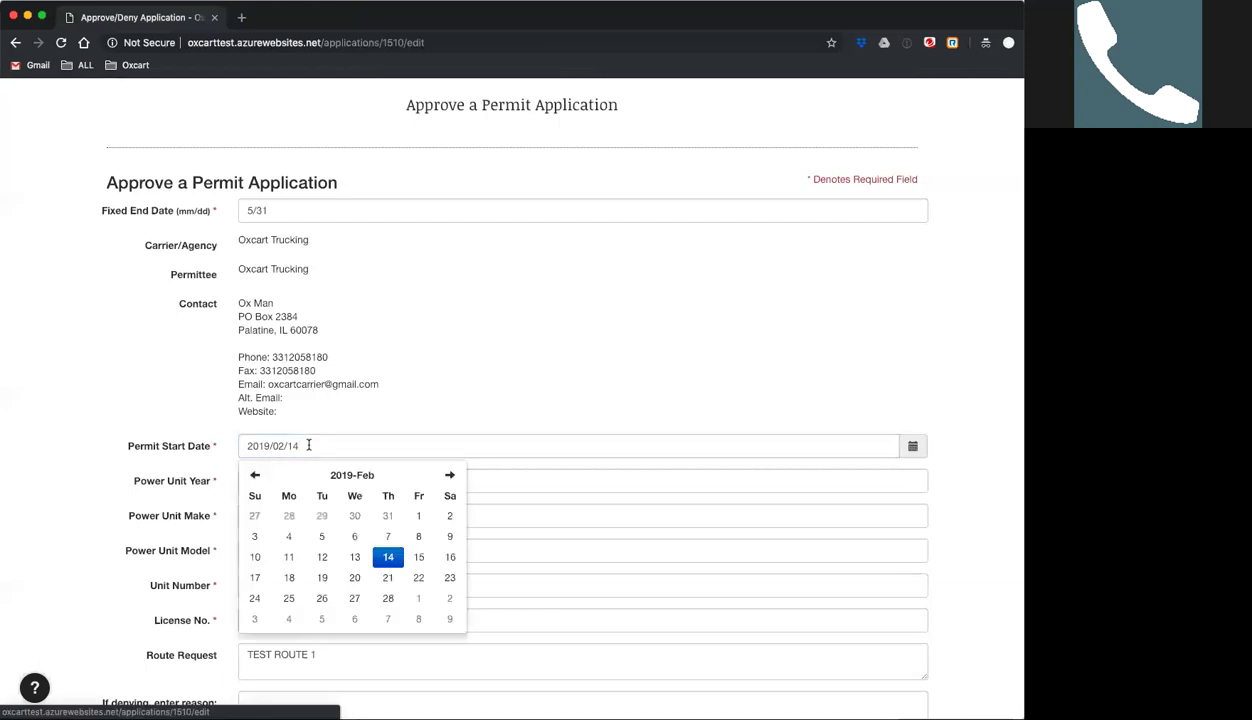
{"action": "left_click", "coordinate": [450, 554]}
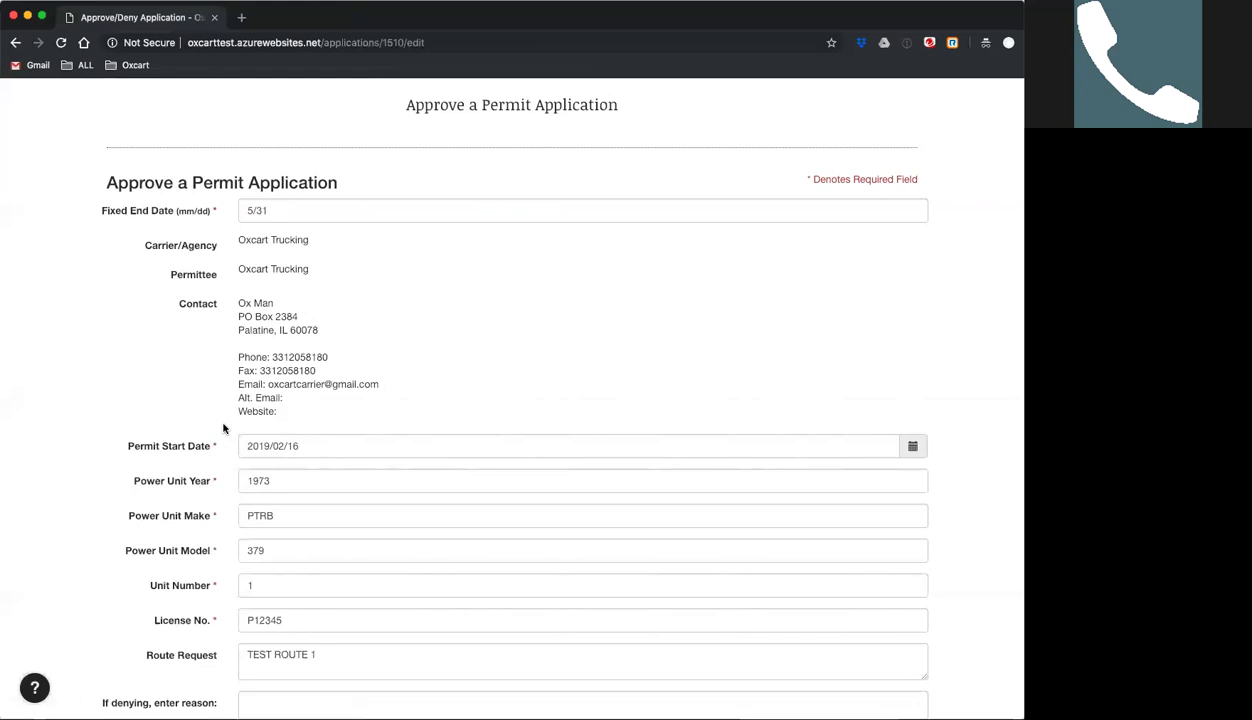
{"action": "scroll", "coordinate": [168, 410], "scroll_direction": "down", "scroll_amount": 2}
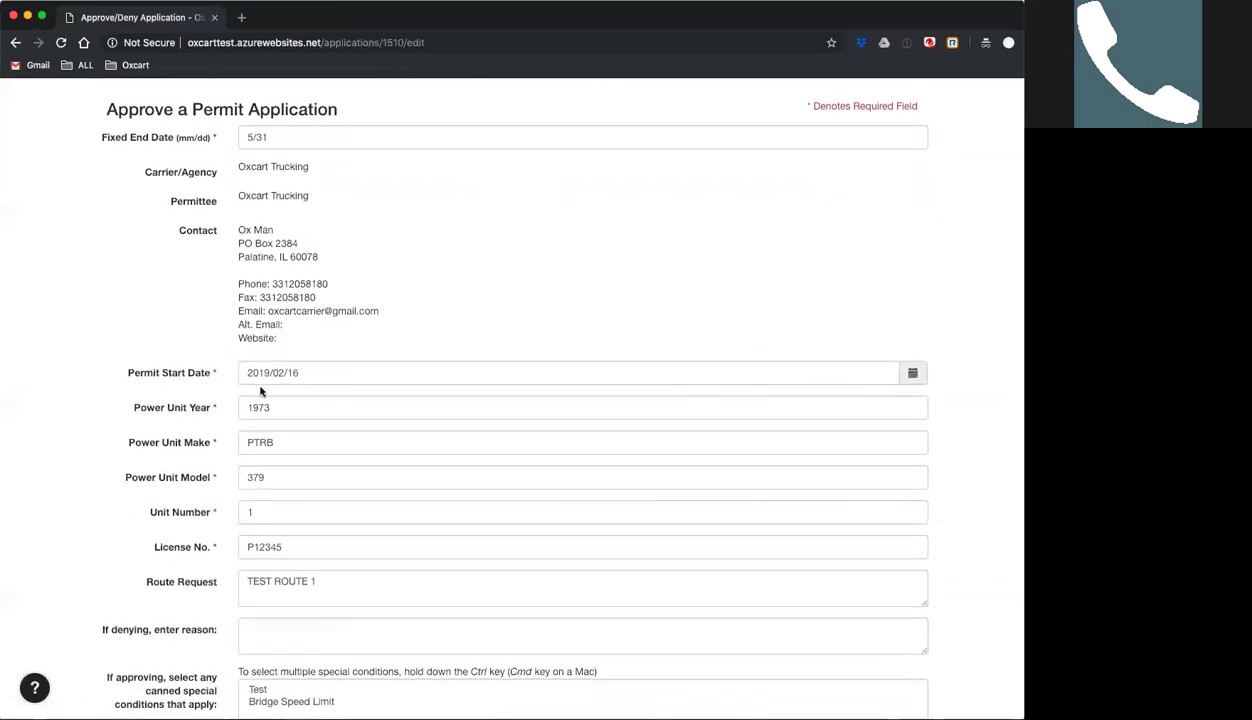
Add the Test canned special condition to Oxcart Trucking's RN permit.
{"action": "scroll", "coordinate": [75, 397], "scroll_direction": "down", "scroll_amount": 6}
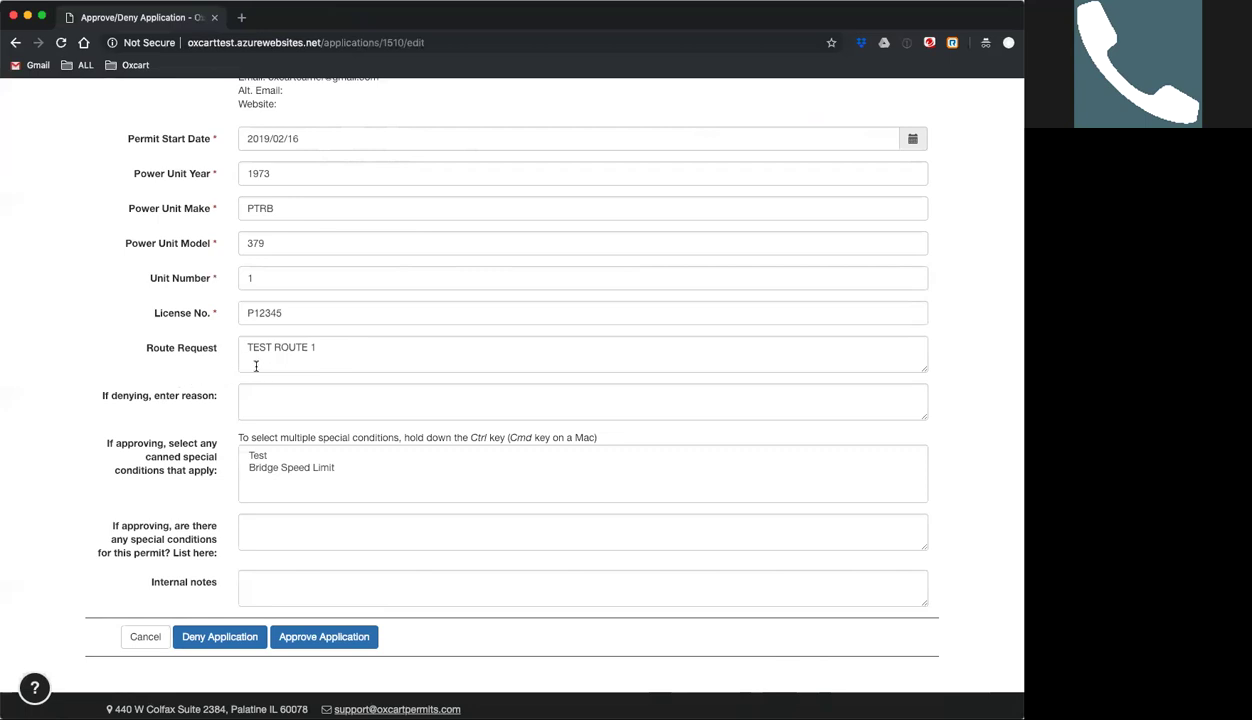
{"action": "left_click", "coordinate": [316, 346]}
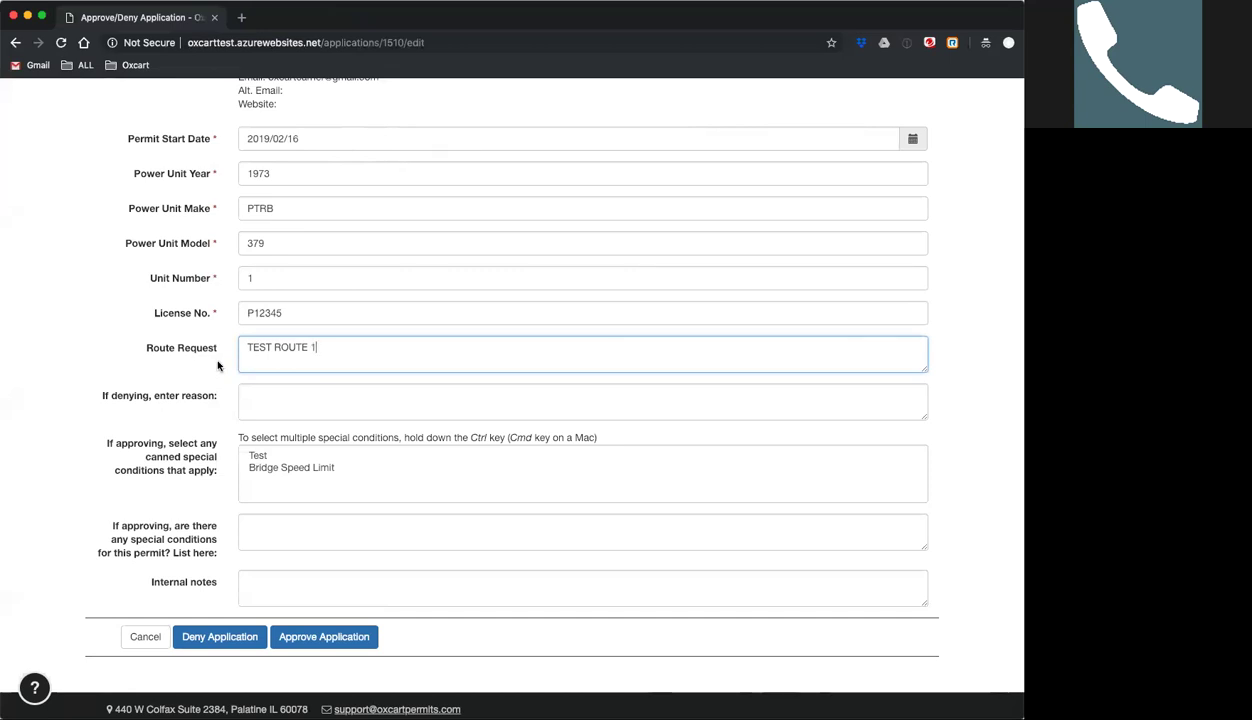
{"action": "scroll", "coordinate": [165, 430], "scroll_direction": "down", "scroll_amount": 2}
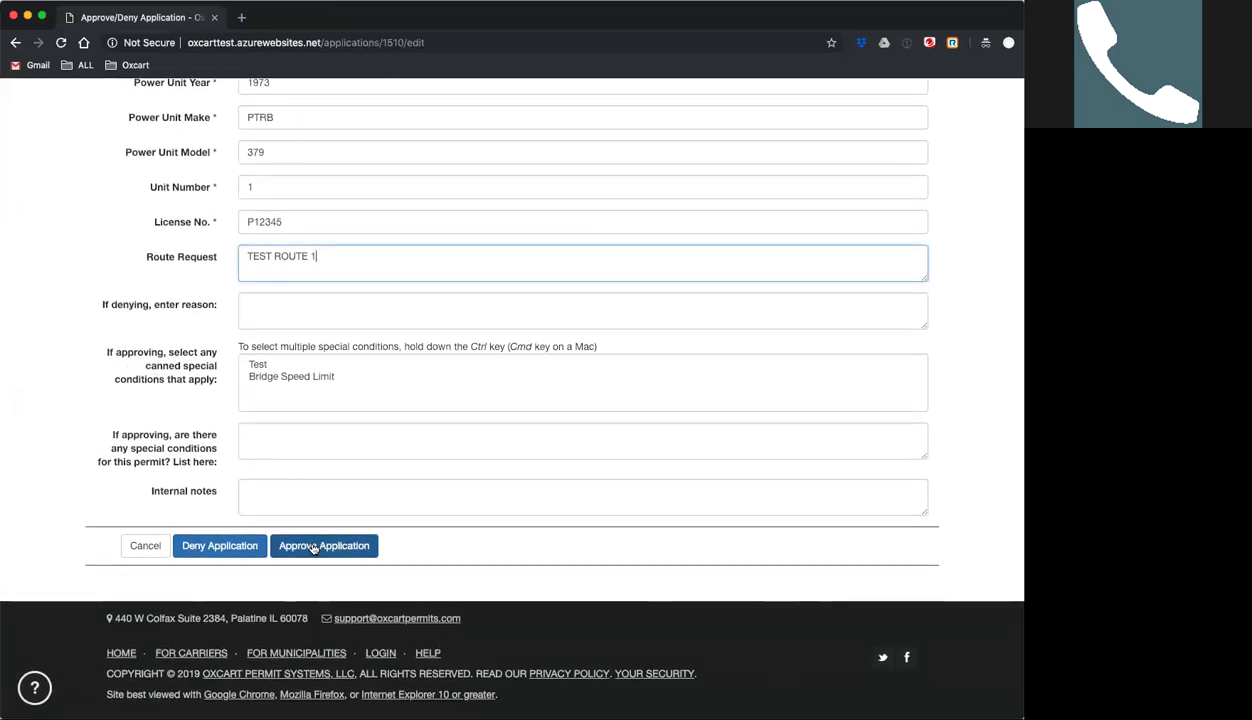
{"action": "left_click", "coordinate": [260, 367]}
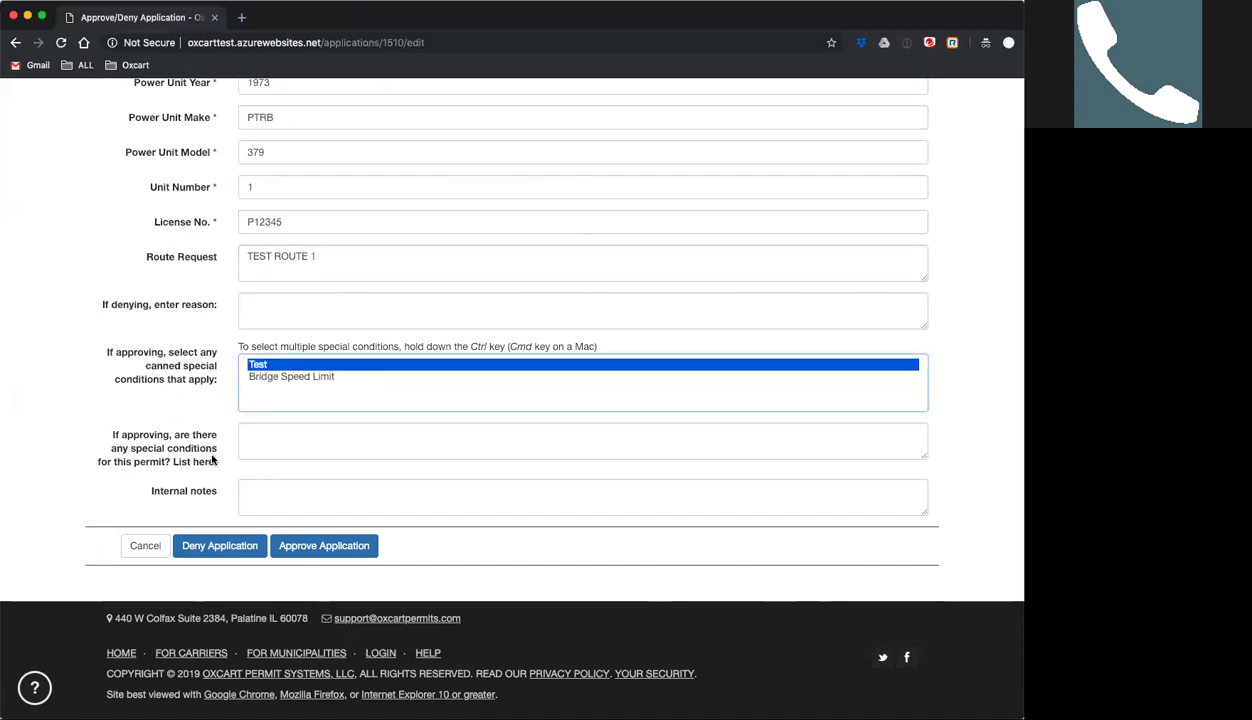
{"action": "left_click", "coordinate": [267, 432]}
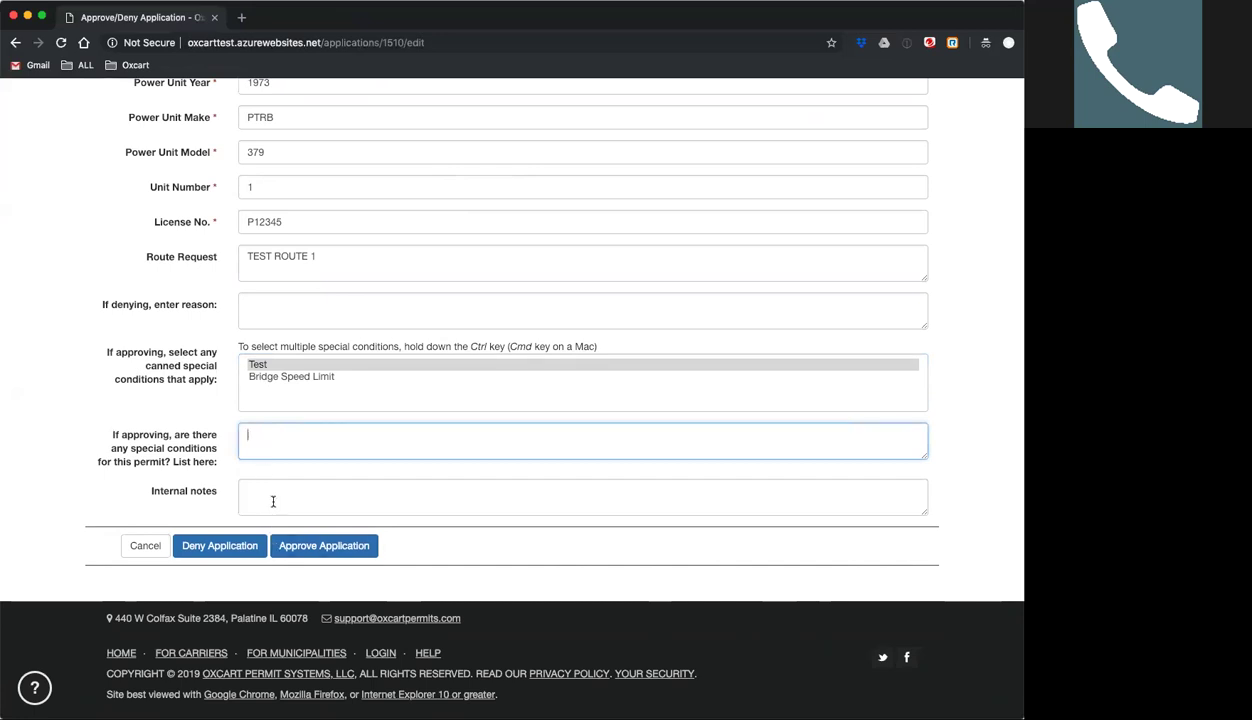
{"action": "scroll", "coordinate": [115, 425], "scroll_direction": "up", "scroll_amount": 5}
{"action": "scroll", "coordinate": [115, 428], "scroll_direction": "down", "scroll_amount": 2}
{"action": "scroll", "coordinate": [296, 584], "scroll_direction": "down", "scroll_amount": 3}
Approve the RN application and accept the disclaimer to finalize it.
{"action": "left_click", "coordinate": [290, 550]}
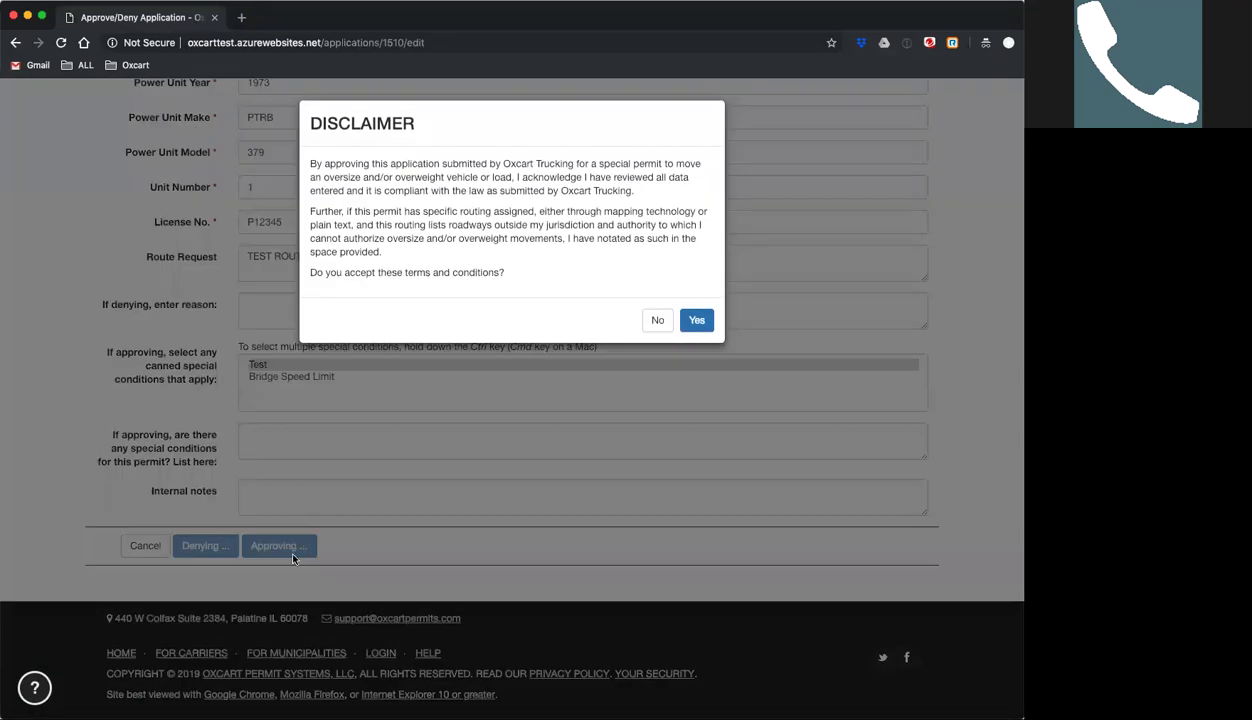
{"action": "left_click", "coordinate": [690, 319]}
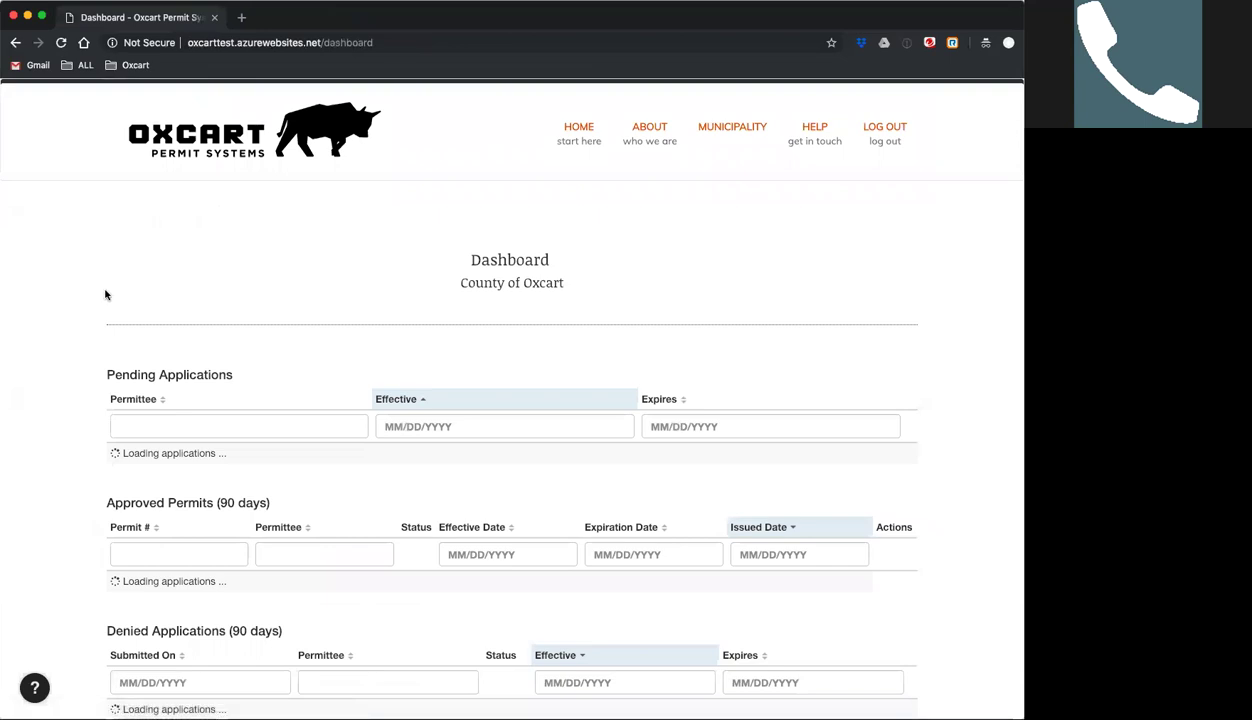
Show the revision history of permit 201900002-RN1 from the Approved Permits table.
{"action": "scroll", "coordinate": [94, 480], "scroll_direction": "down", "scroll_amount": 1}
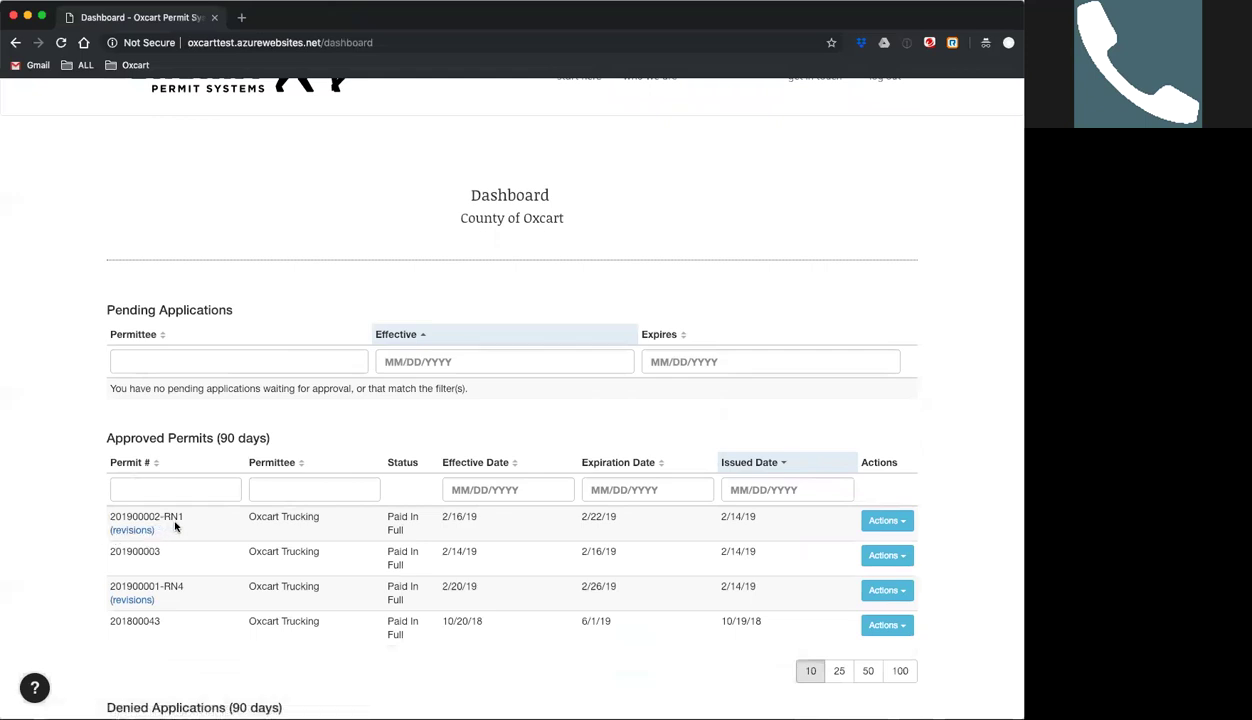
{"action": "left_click", "coordinate": [133, 531]}
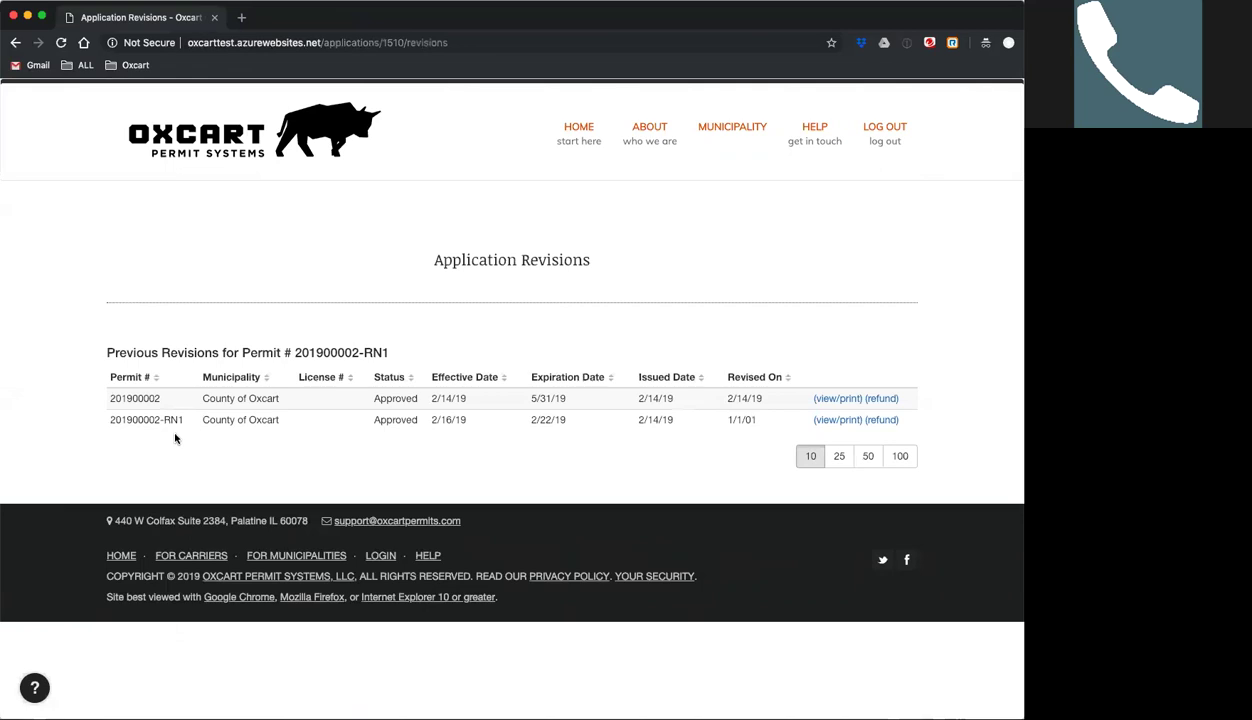
Check RN1's 2/22/19 expiry, then go back to the County of Oxcart dashboard.
{"action": "scroll", "coordinate": [94, 466], "scroll_direction": "down", "scroll_amount": 1}
{"action": "scroll", "coordinate": [96, 476], "scroll_direction": "up", "scroll_amount": 1}
{"action": "scroll", "coordinate": [120, 450], "scroll_direction": "down", "scroll_amount": 1}
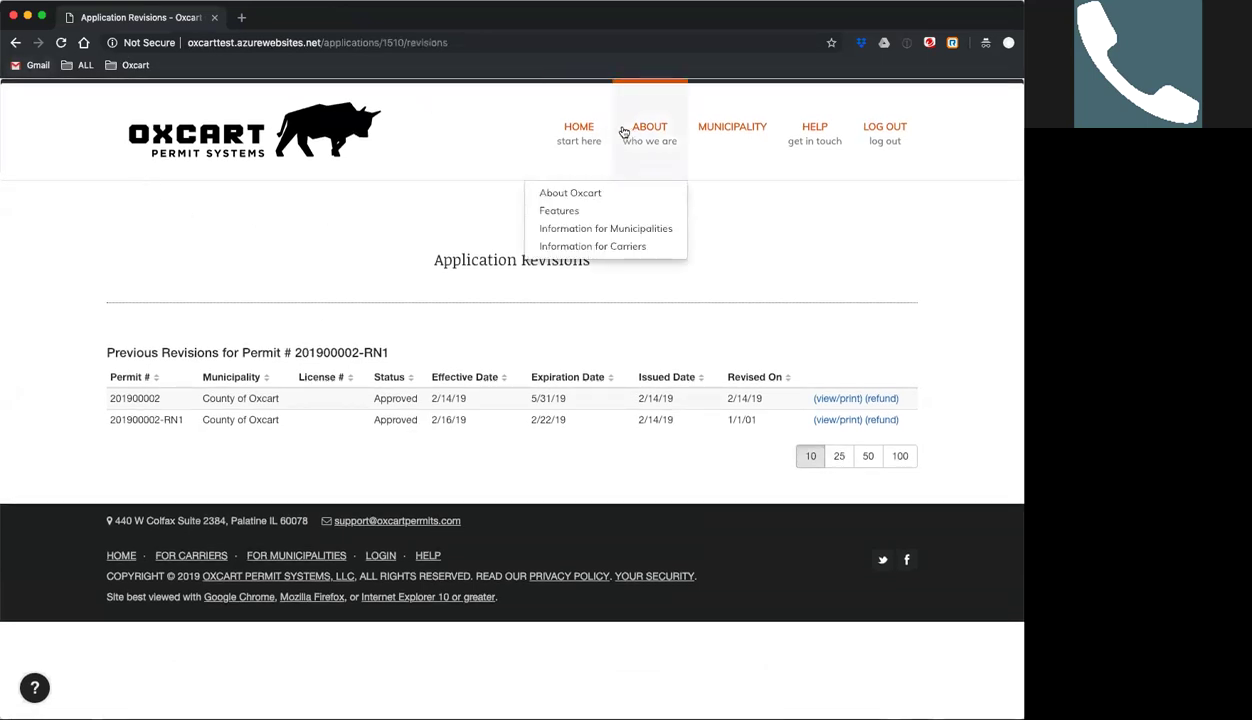
{"action": "left_click", "coordinate": [578, 134]}
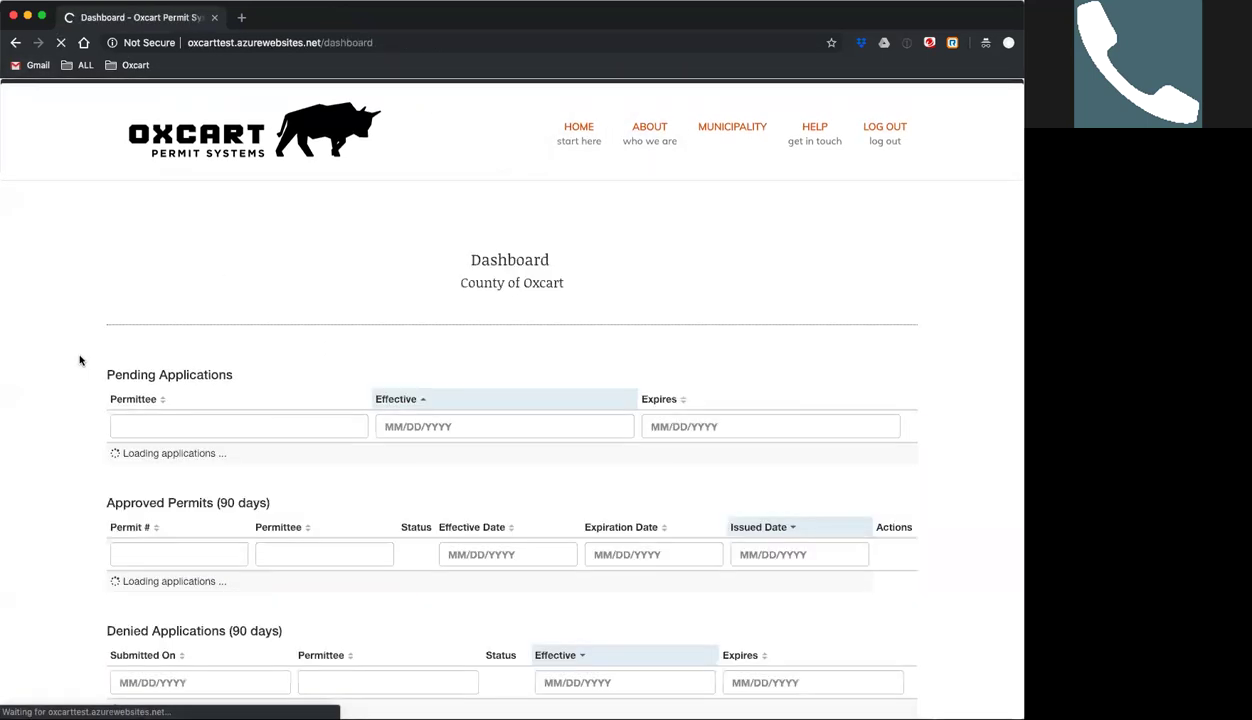
{"action": "scroll", "coordinate": [71, 373], "scroll_direction": "down", "scroll_amount": 3}
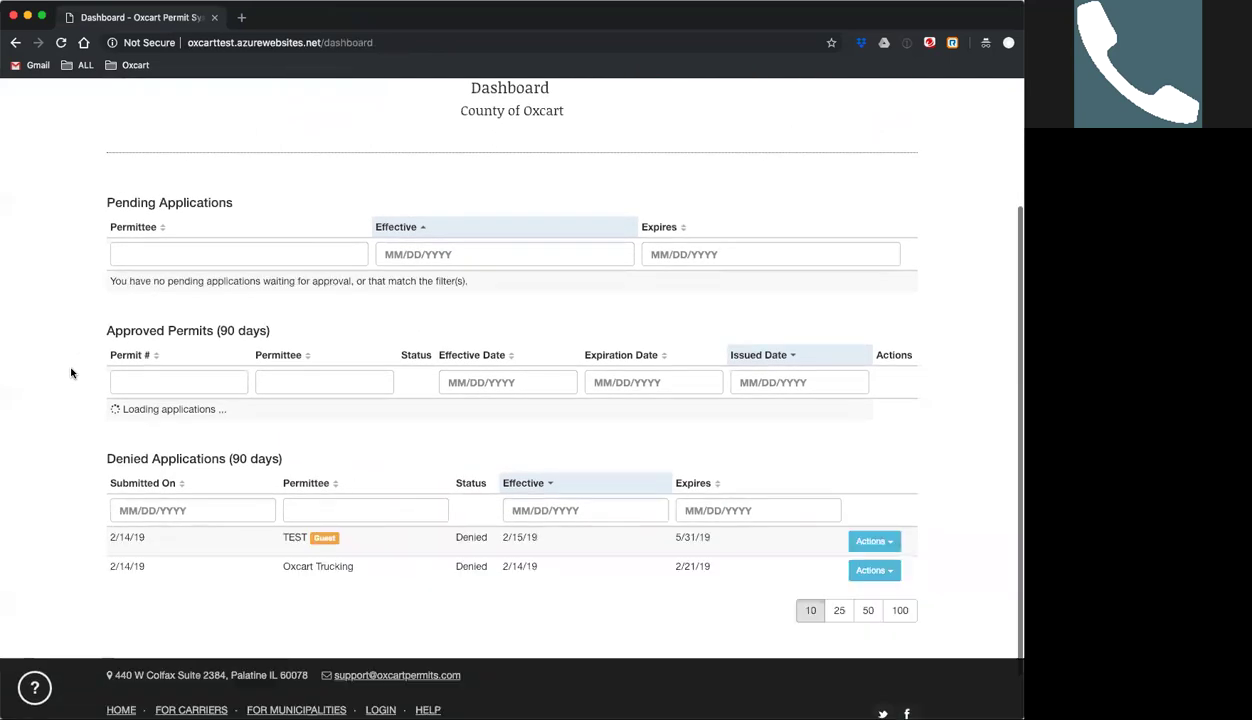
{"action": "scroll", "coordinate": [71, 373], "scroll_direction": "down", "scroll_amount": 2}
{"action": "scroll", "coordinate": [71, 373], "scroll_direction": "up", "scroll_amount": 1}
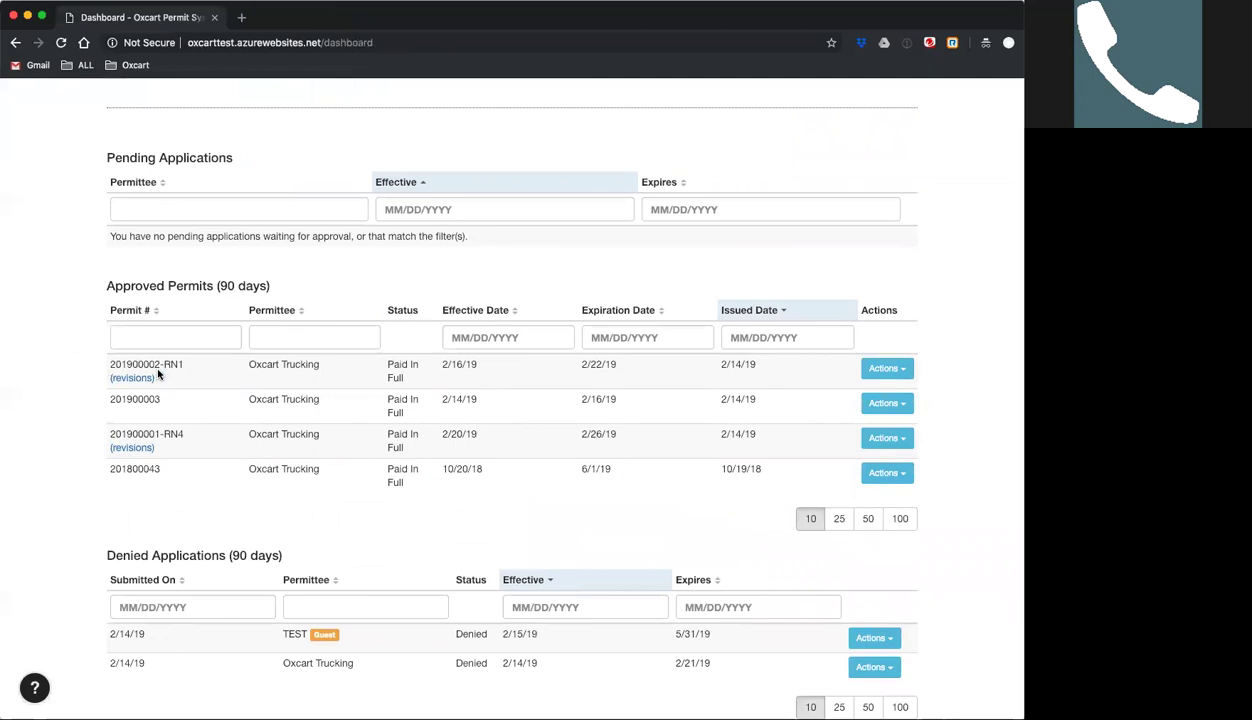
{"action": "scroll", "coordinate": [57, 382], "scroll_direction": "up", "scroll_amount": 1}
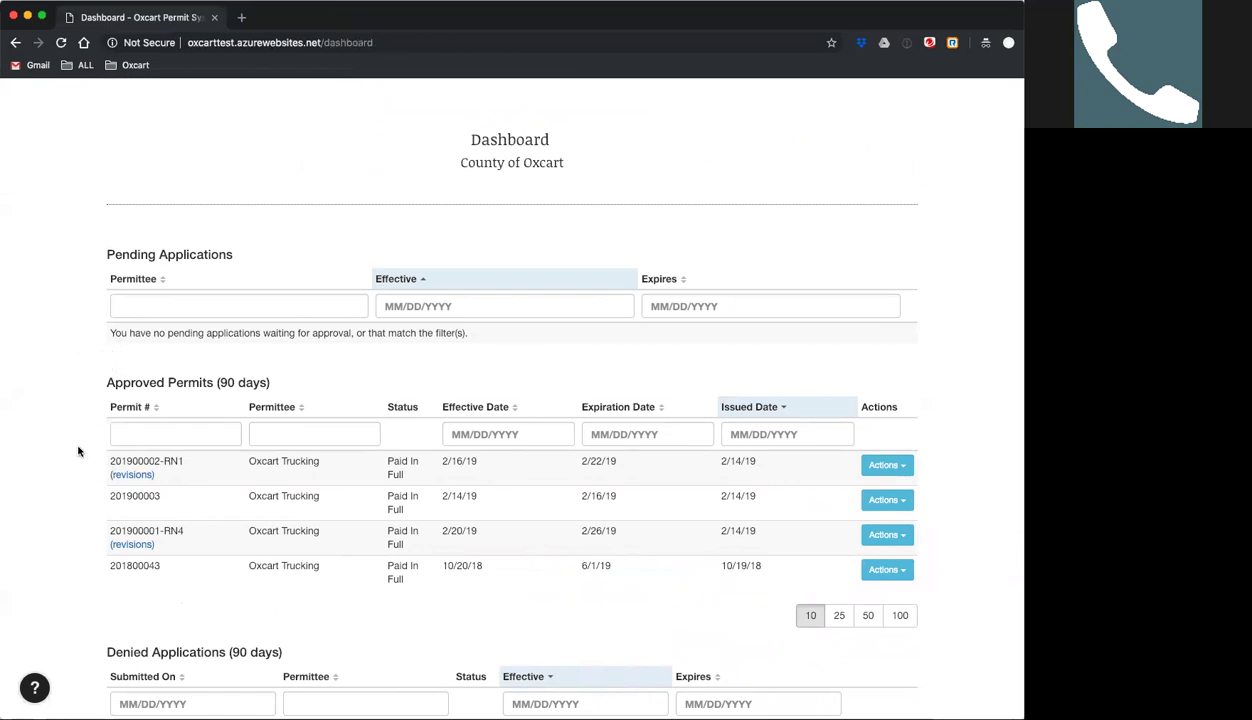
{"action": "scroll", "coordinate": [78, 451], "scroll_direction": "down", "scroll_amount": 1}
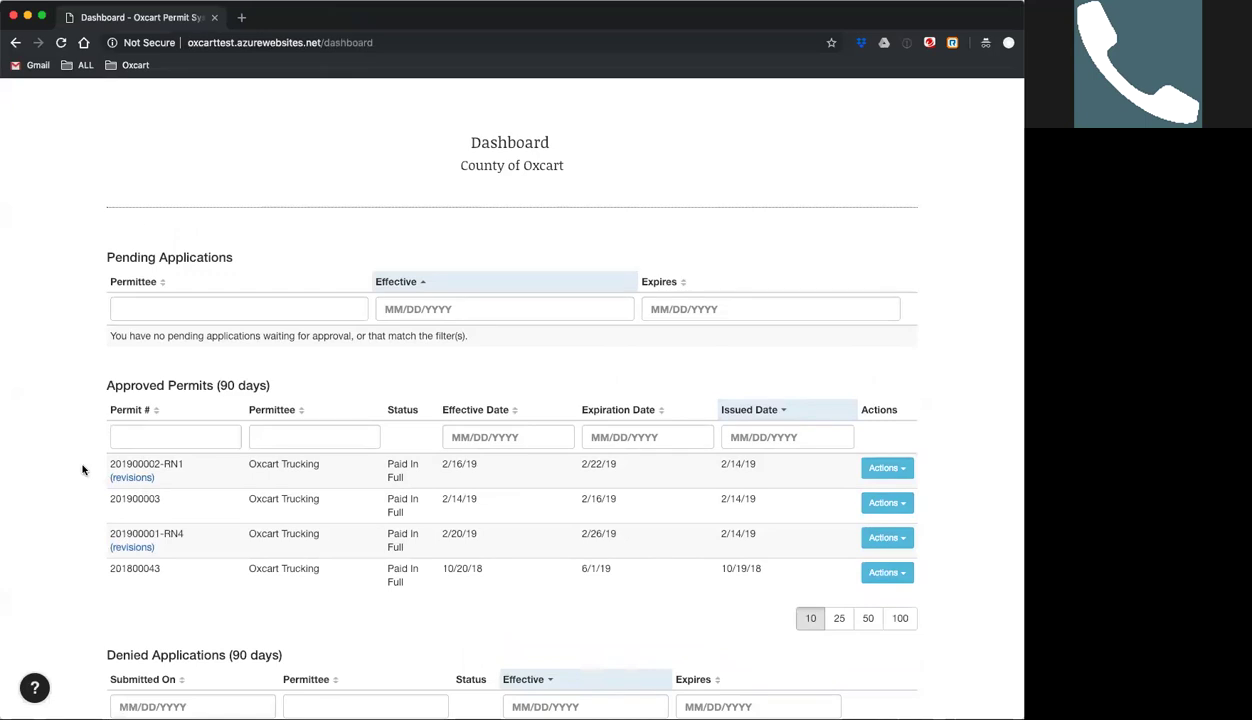
{"action": "scroll", "coordinate": [83, 470], "scroll_direction": "down", "scroll_amount": 1}
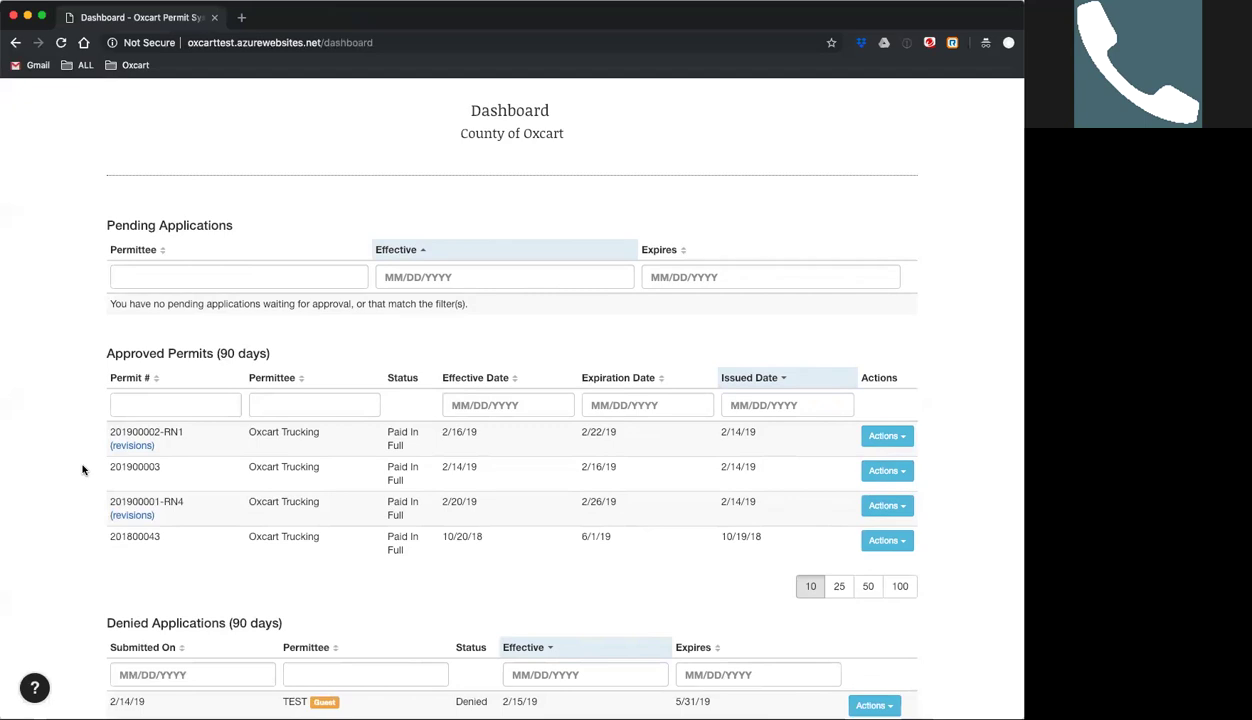
{"action": "scroll", "coordinate": [80, 467], "scroll_direction": "up", "scroll_amount": 3}
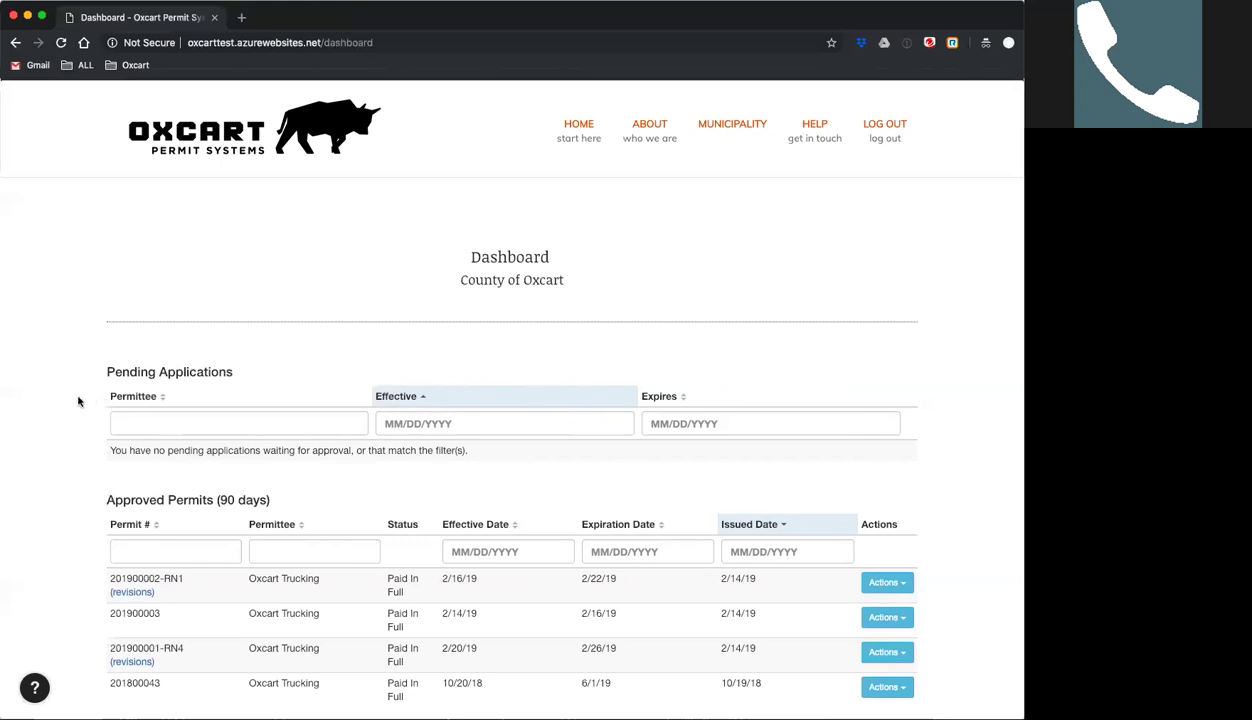
{"action": "scroll", "coordinate": [78, 401], "scroll_direction": "down", "scroll_amount": 3}
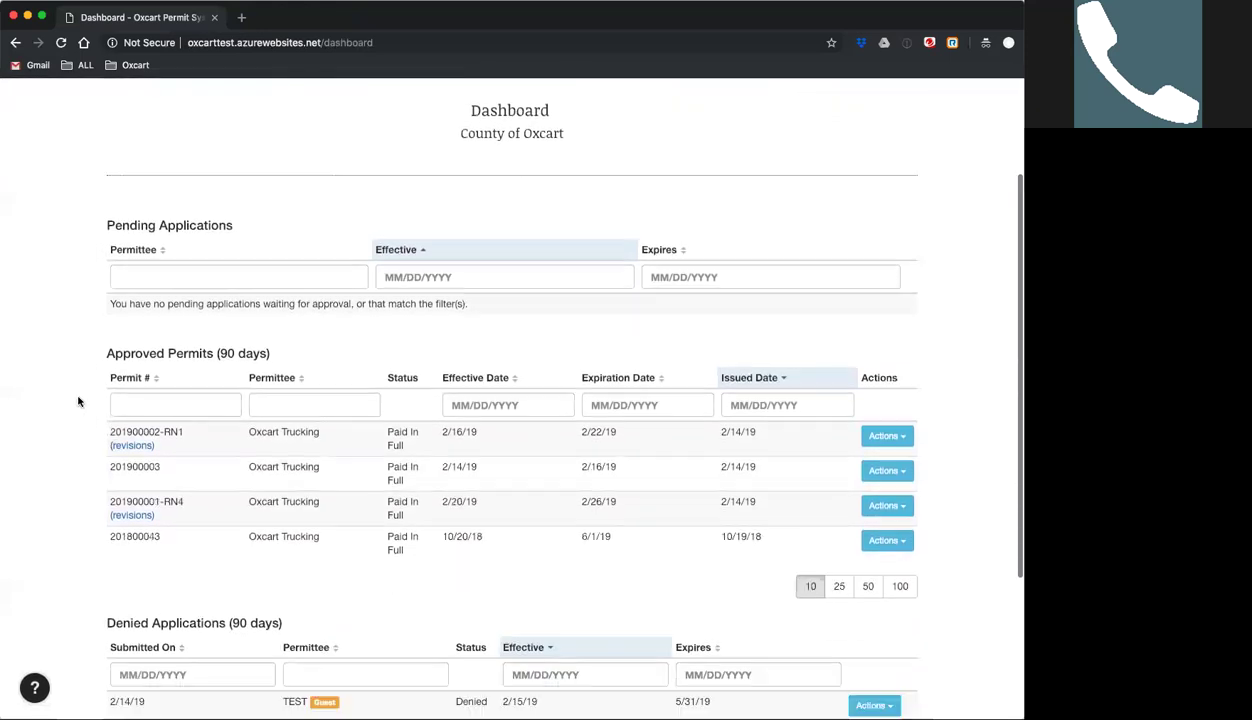
{"action": "scroll", "coordinate": [78, 401], "scroll_direction": "up", "scroll_amount": 2}
{"action": "scroll", "coordinate": [78, 401], "scroll_direction": "up", "scroll_amount": 1}
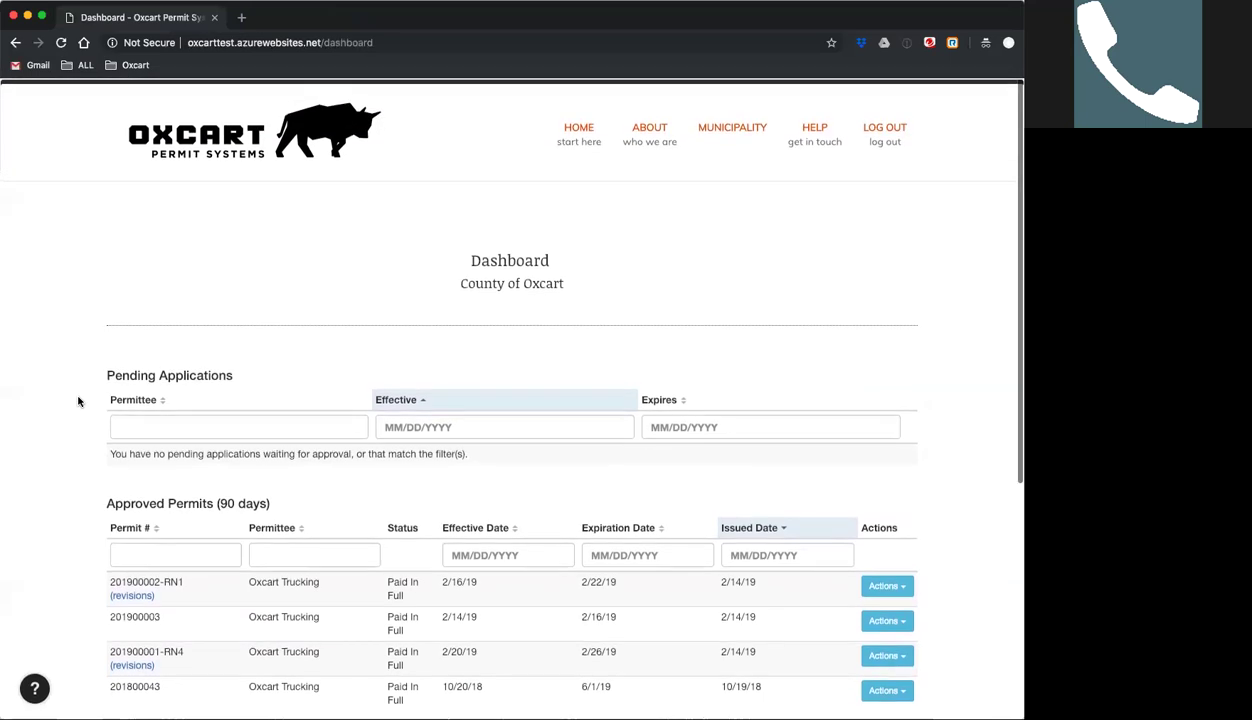